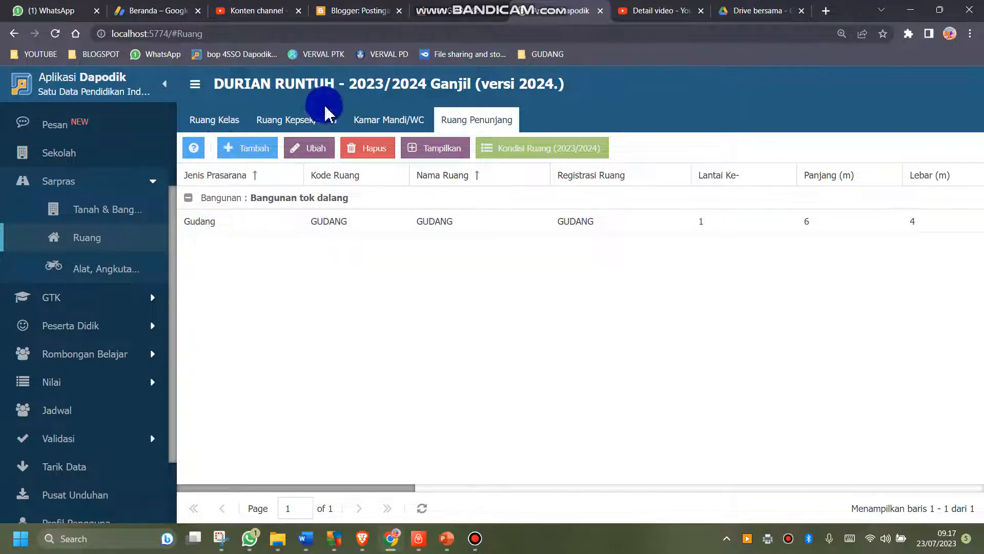
Set the damage value (Nilai kerusakan) of classroom B2 to 23 for 2023/2024 and save its room condition.
click(220, 123)
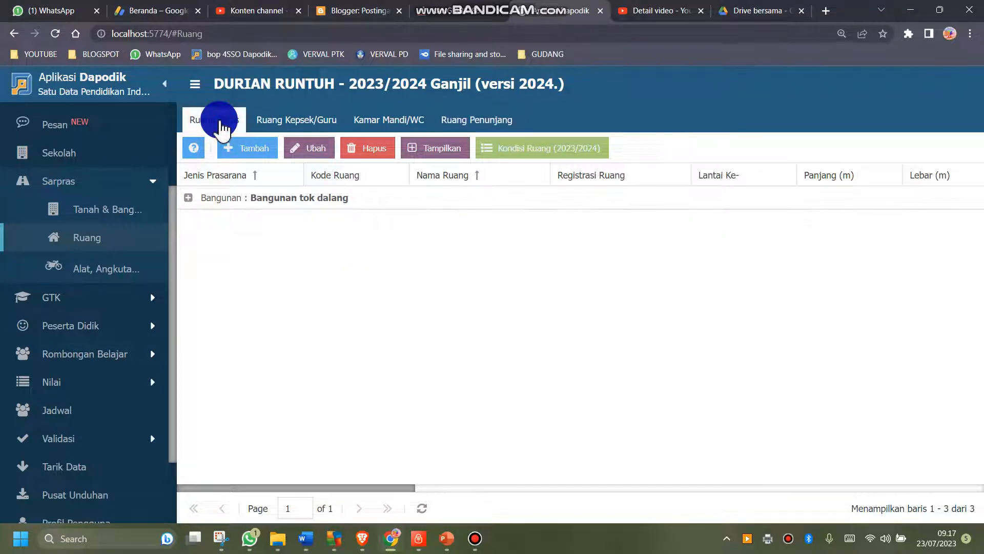
click(330, 203)
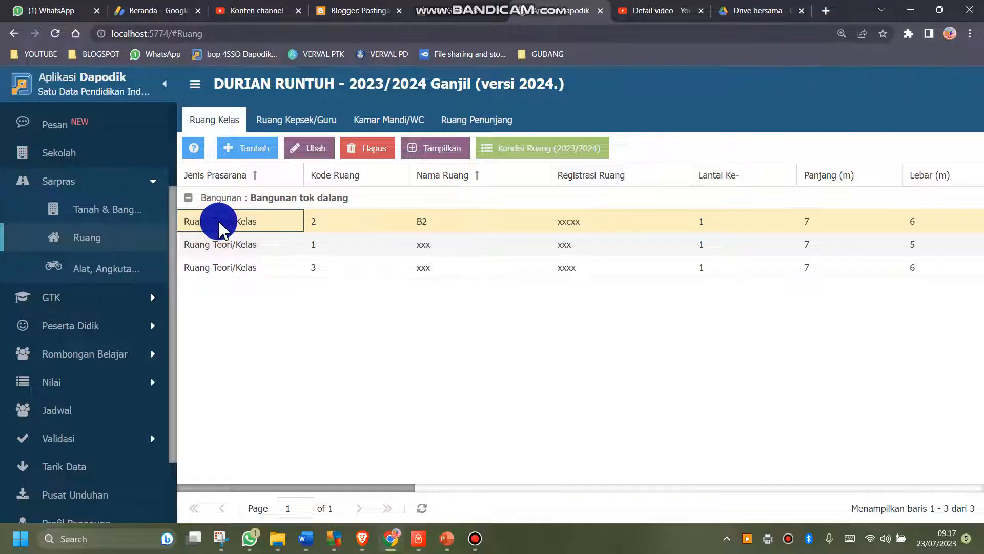
click(571, 150)
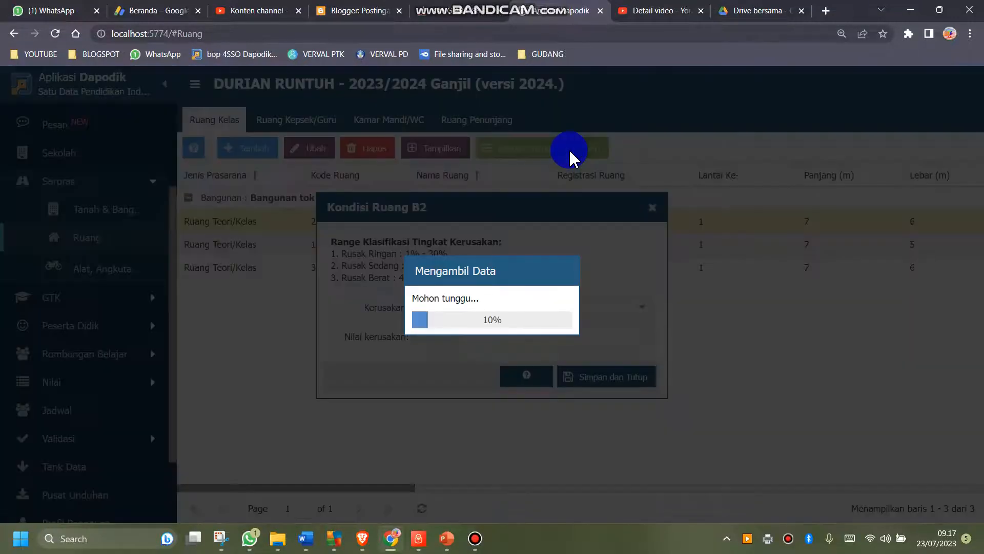
click(446, 338)
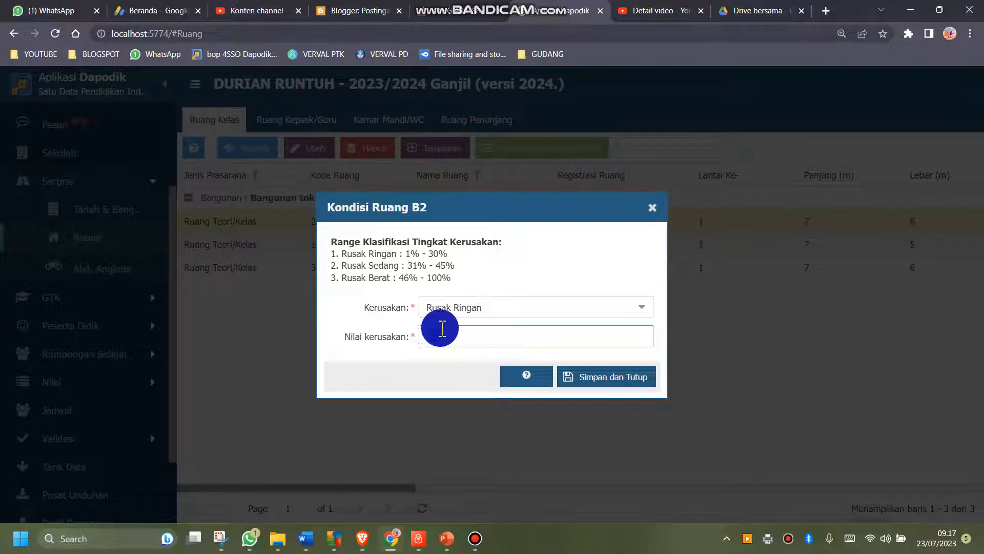
text(23)
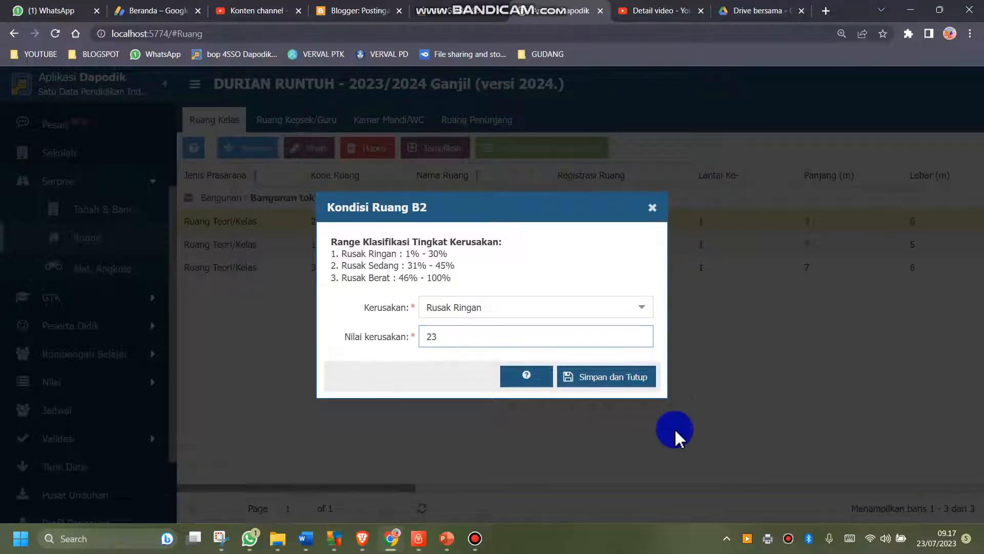
click(612, 381)
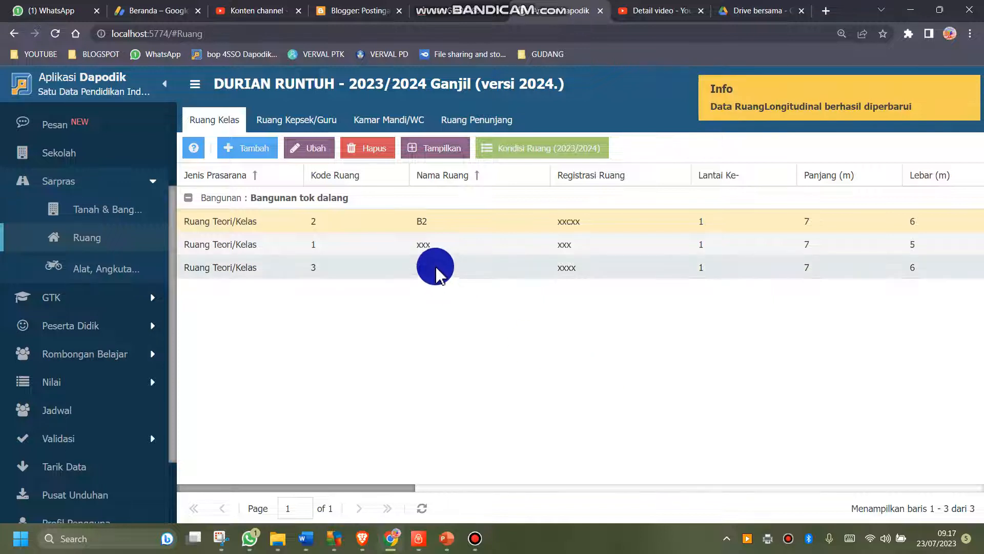
Check the 2023/2024 condition of the classroom with room code 1 and save it without edits.
click(433, 246)
click(526, 165)
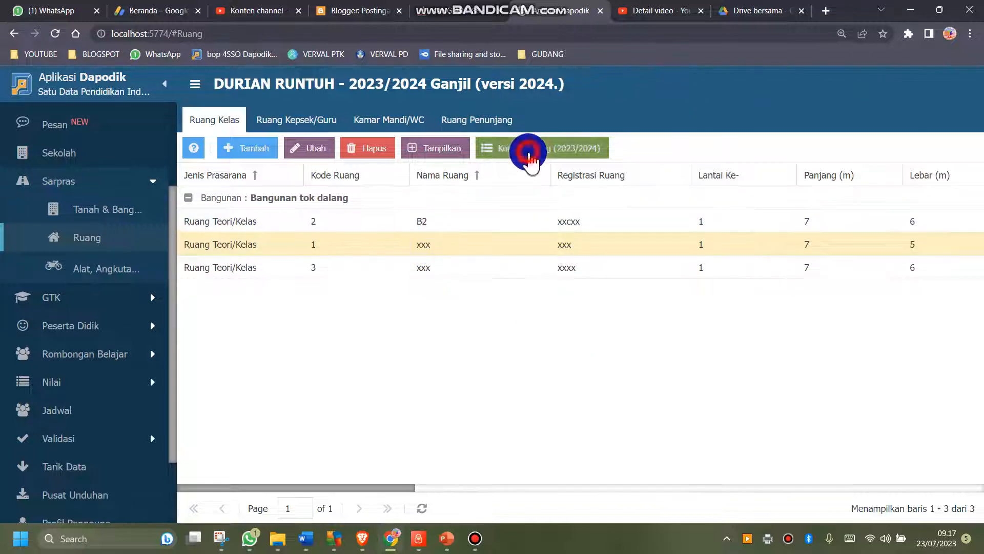
click(609, 381)
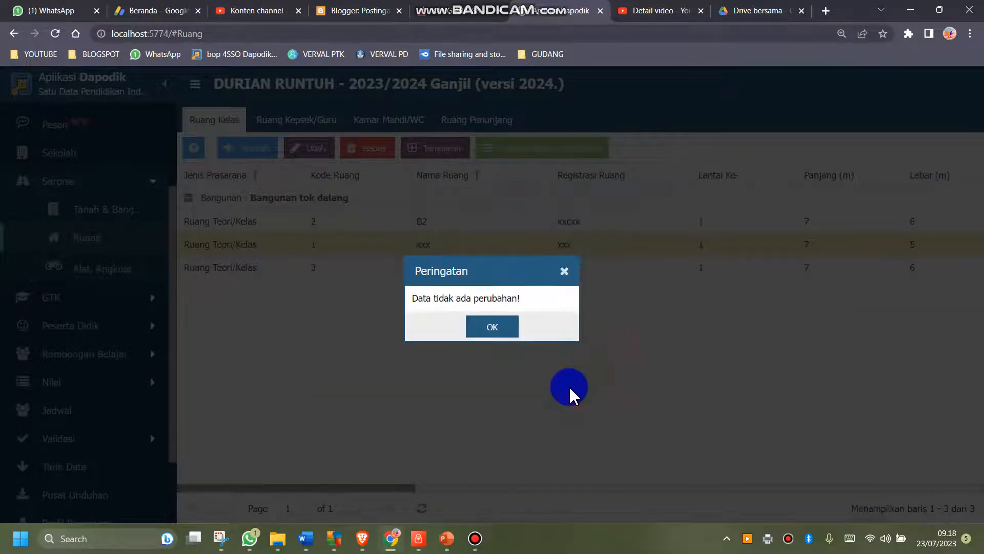
click(504, 332)
Check the 2023/2024 condition of the classroom with room code 3 and save it without edits.
click(355, 270)
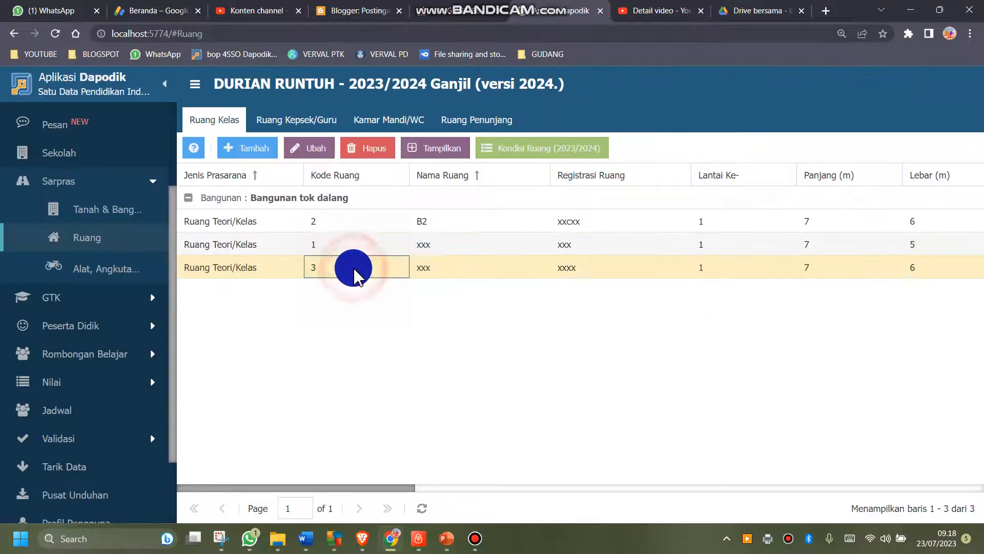
click(521, 156)
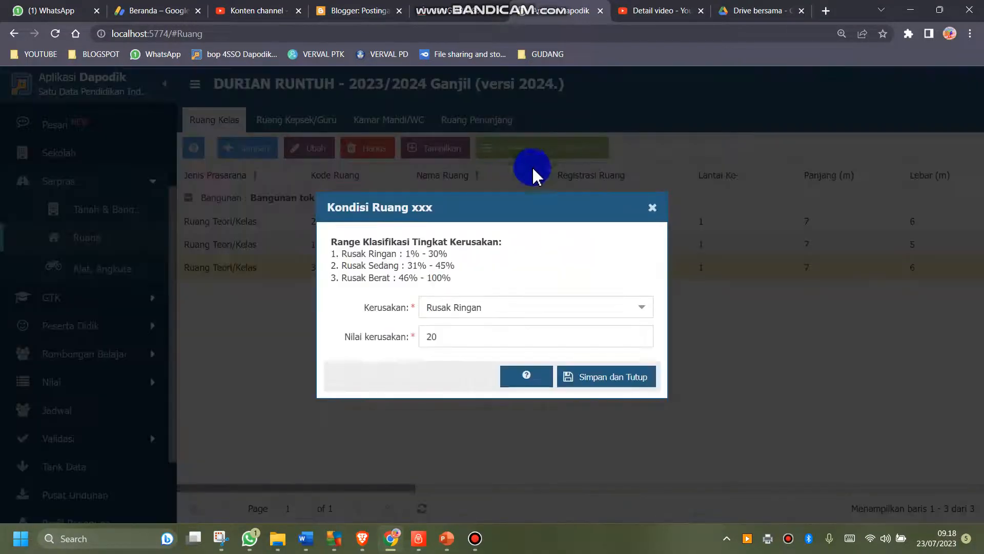
click(614, 380)
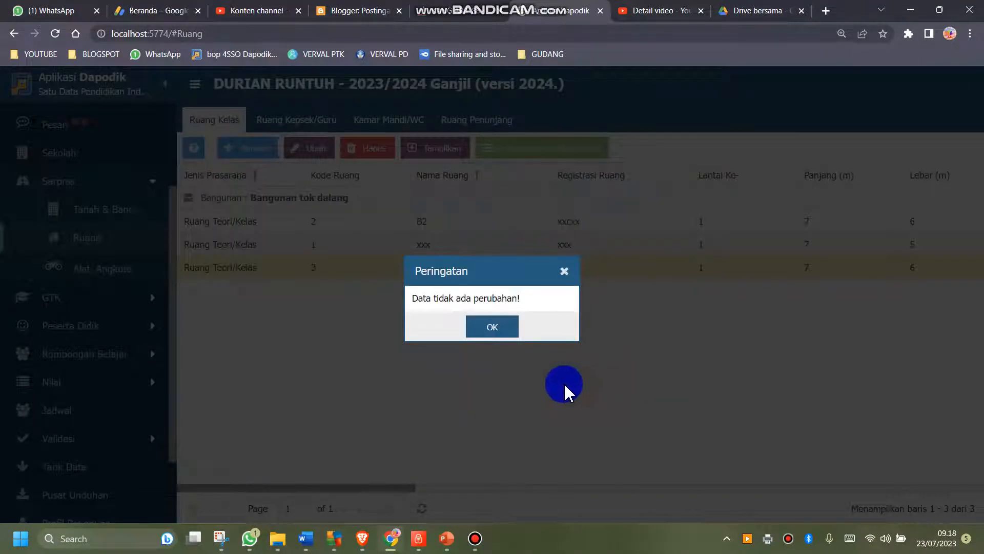
click(503, 333)
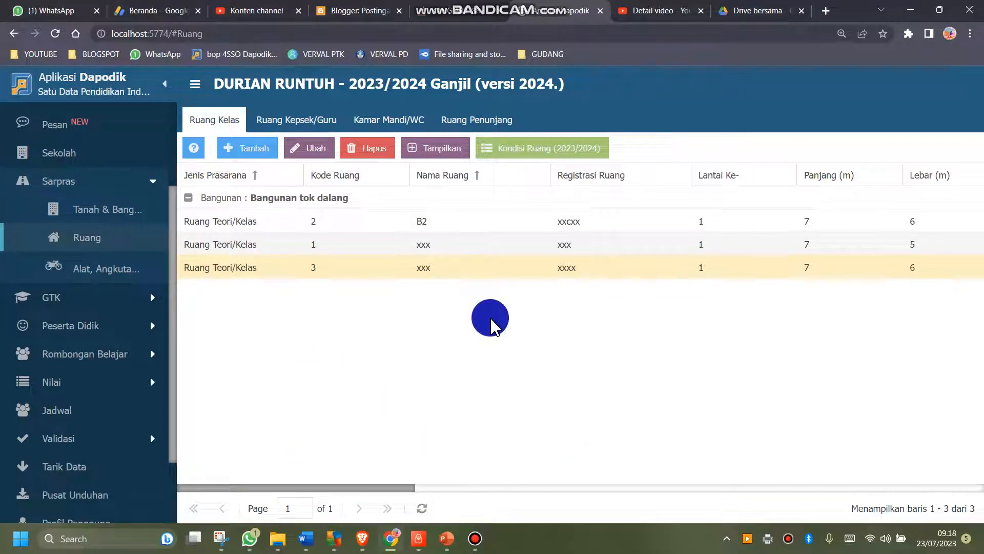
Collapse the classroom list grouped under Bangunan tok dalang.
click(277, 205)
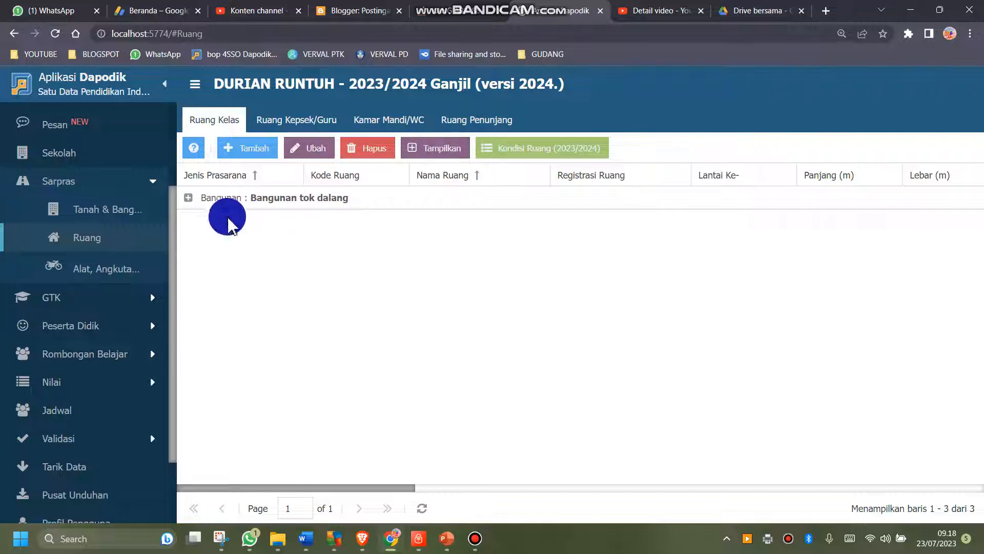
click(420, 158)
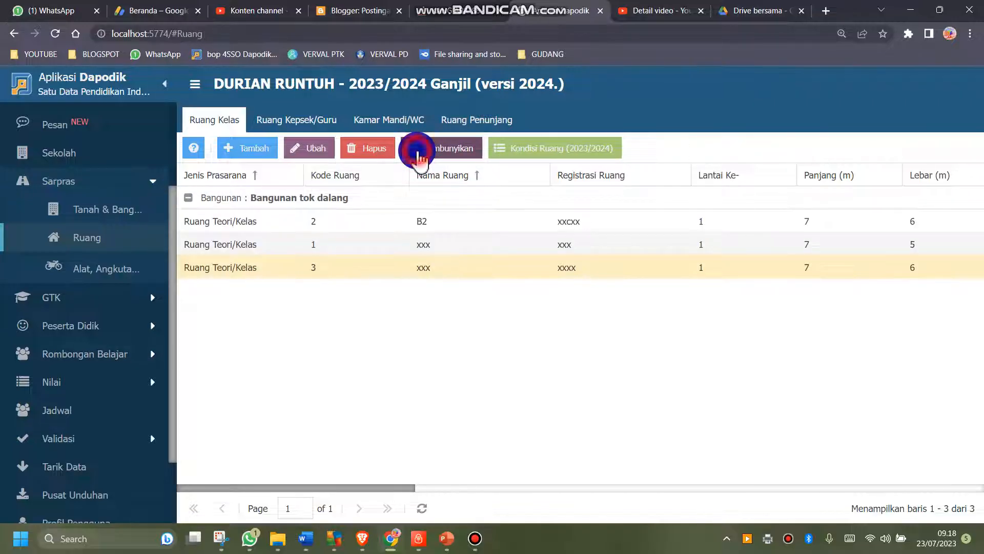
click(418, 156)
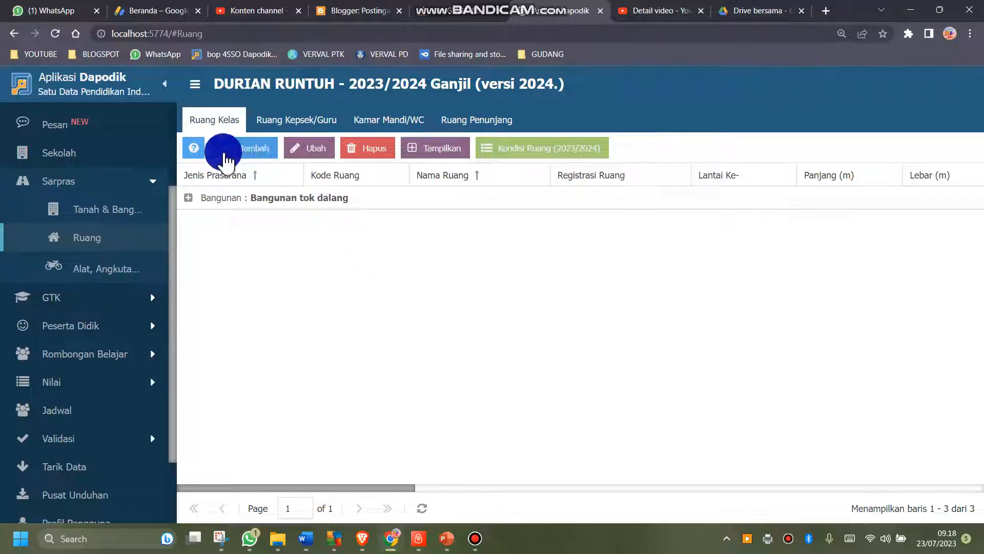
Start a new classroom record with facility type Ruang Teori/Kelas in building BANGUNAN B.
click(255, 157)
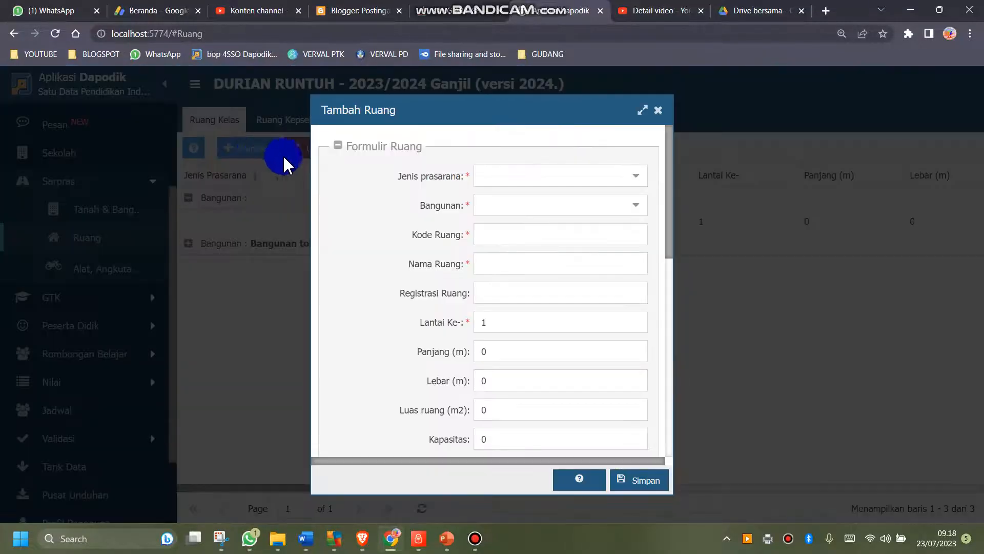
click(634, 179)
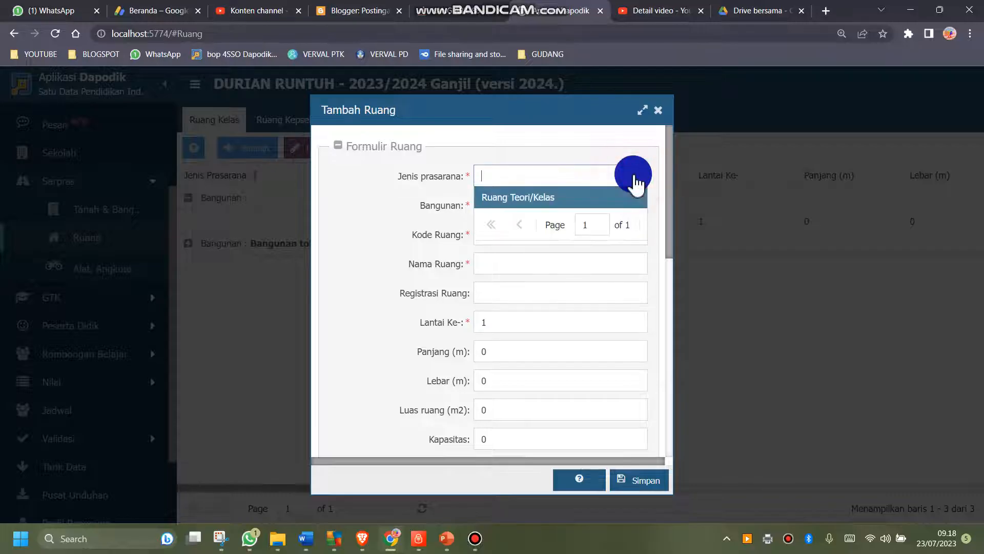
click(517, 199)
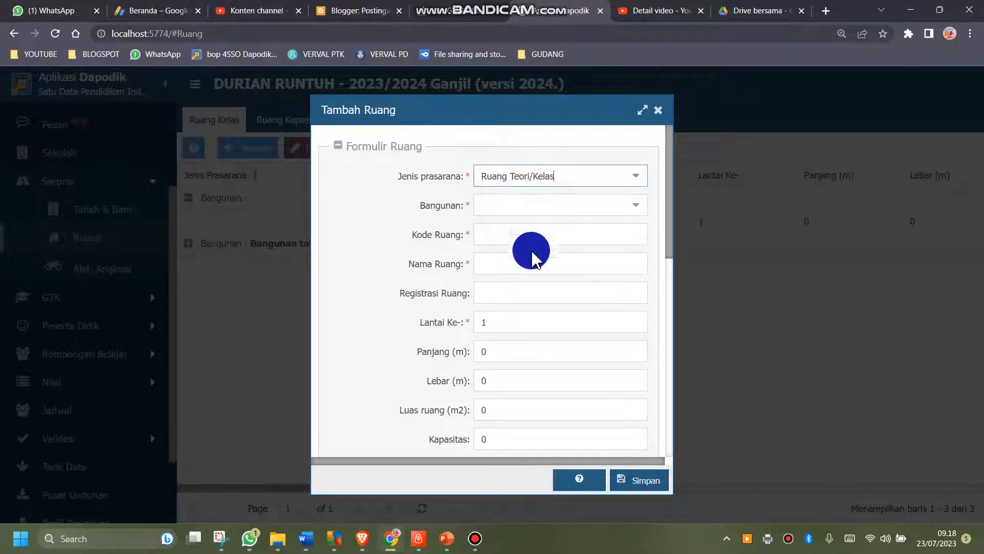
click(638, 205)
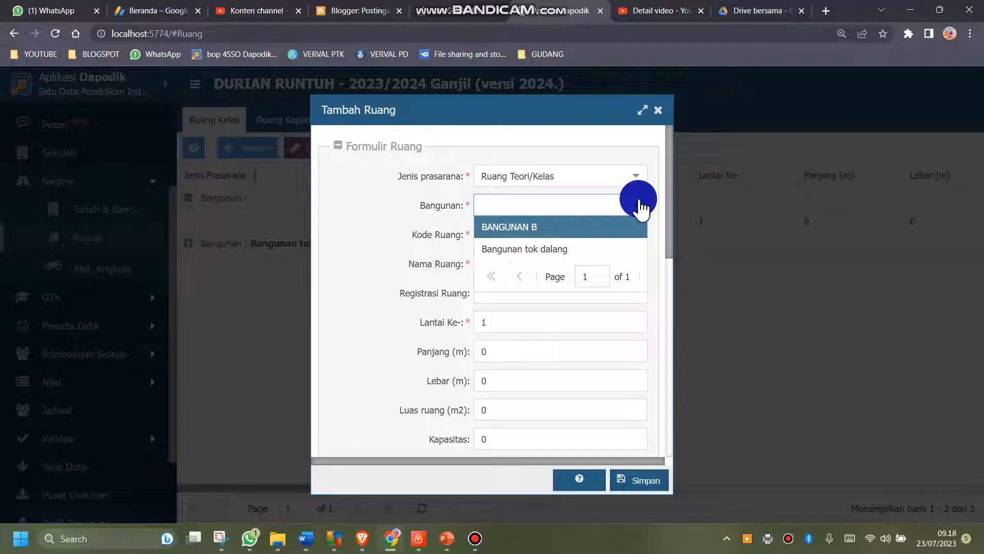
click(524, 228)
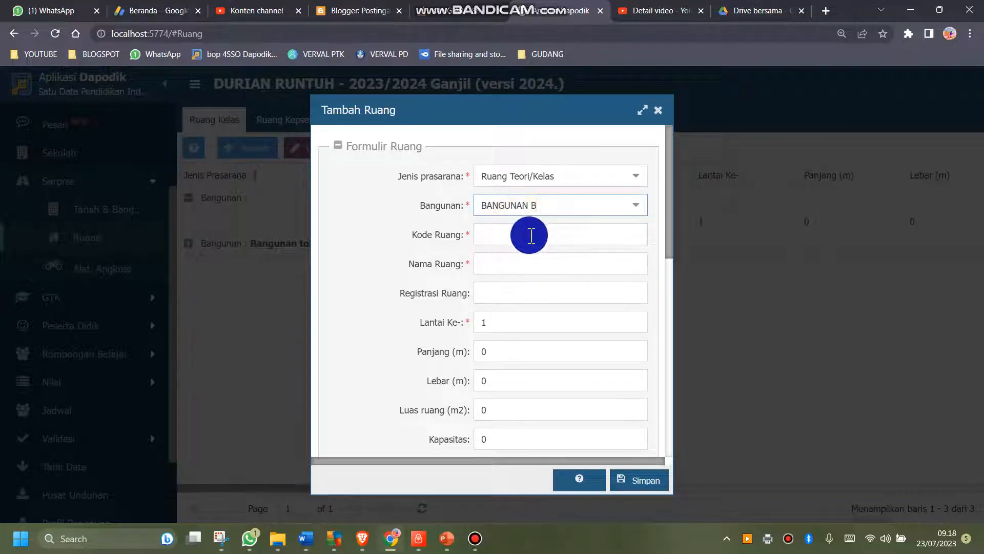
Consult the room table guide, and enter room code A2 and room name KELAS X for the new room.
click(524, 234)
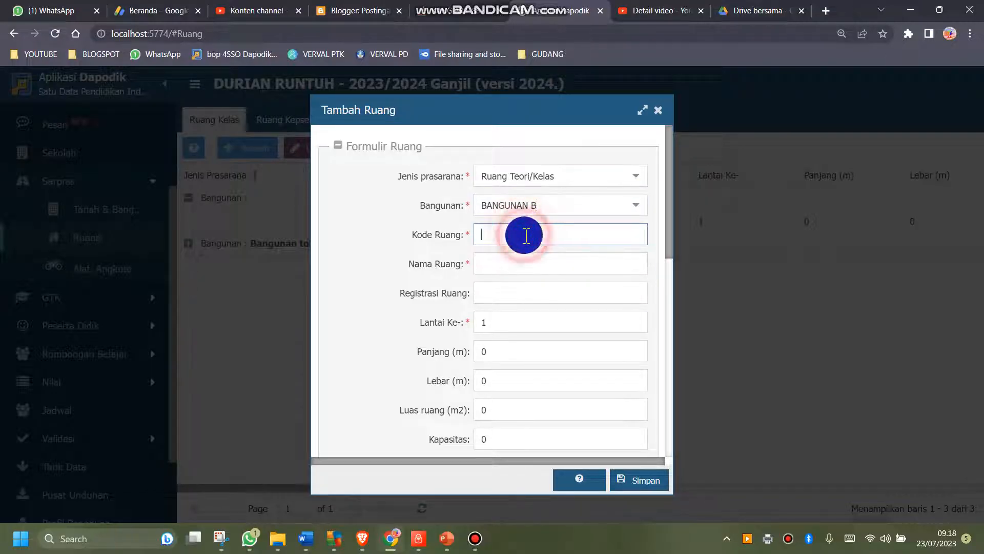
click(568, 482)
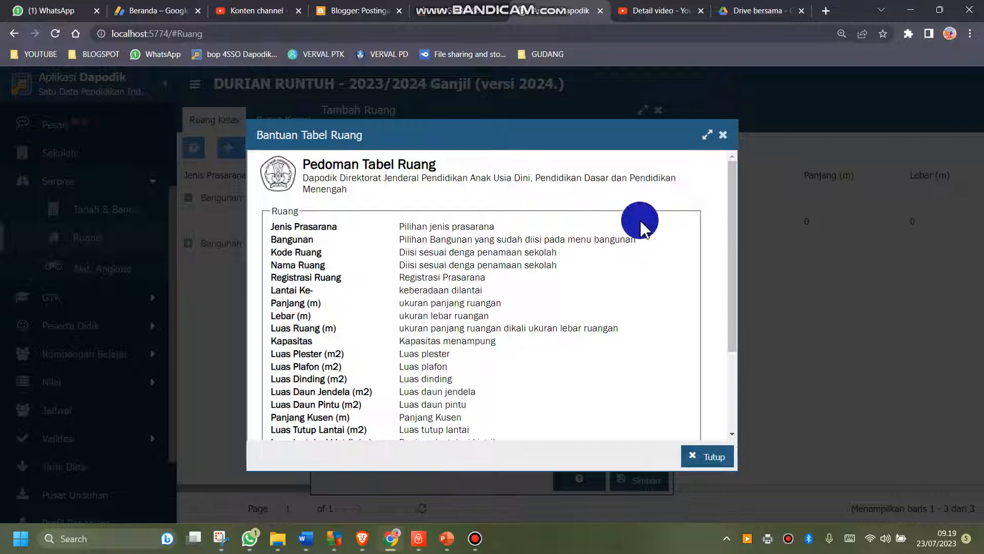
click(723, 136)
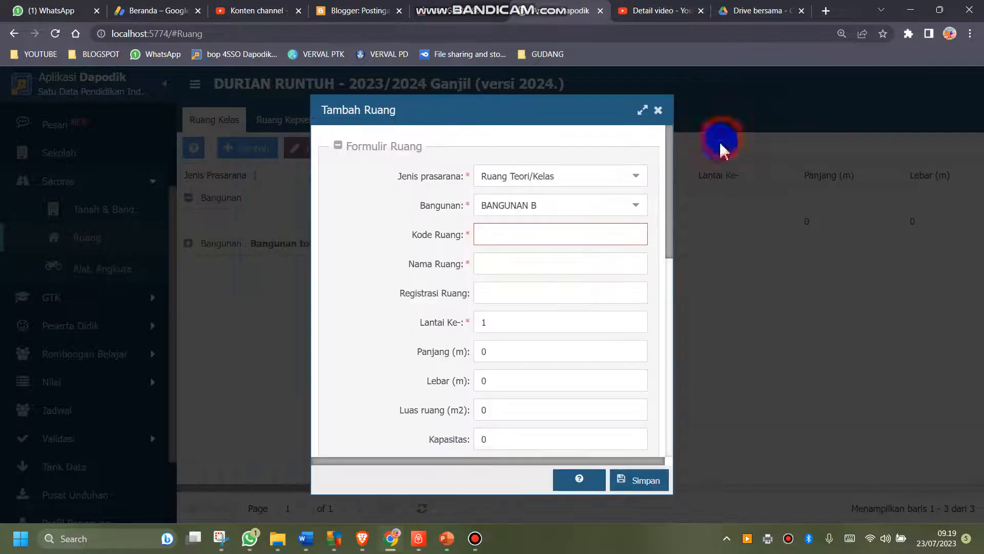
click(525, 237)
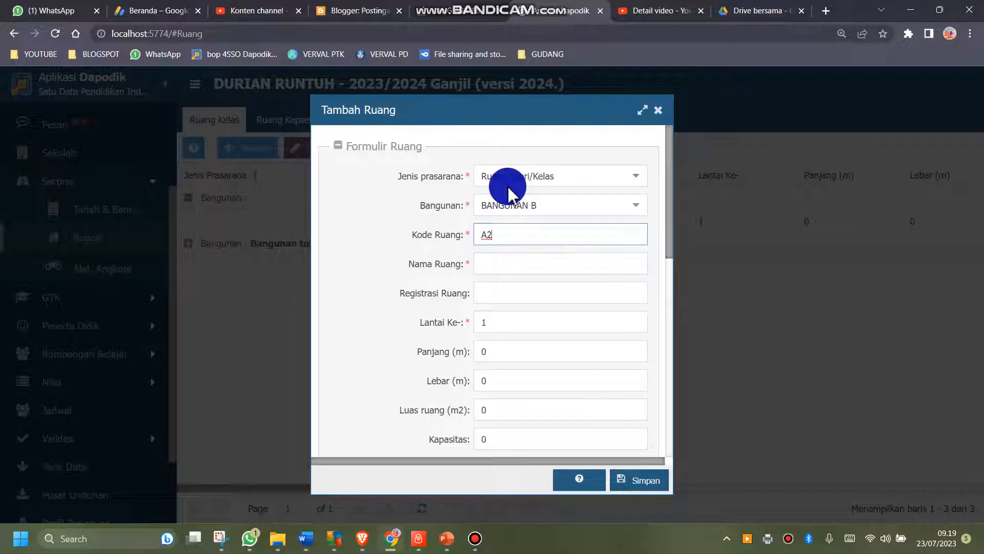
click(486, 263)
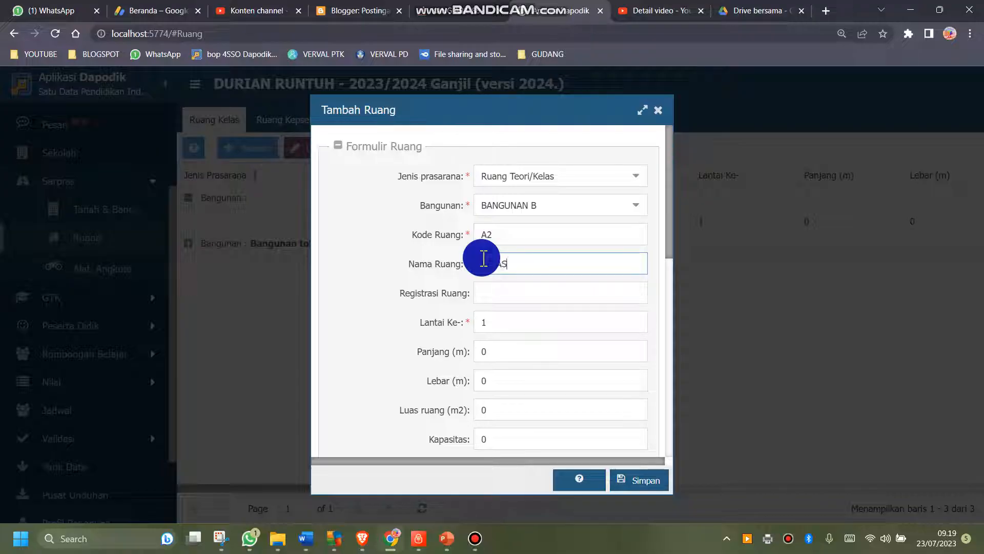
Consult the guide on room registration, and enter 34,876,G as the Registrasi Ruang.
click(513, 293)
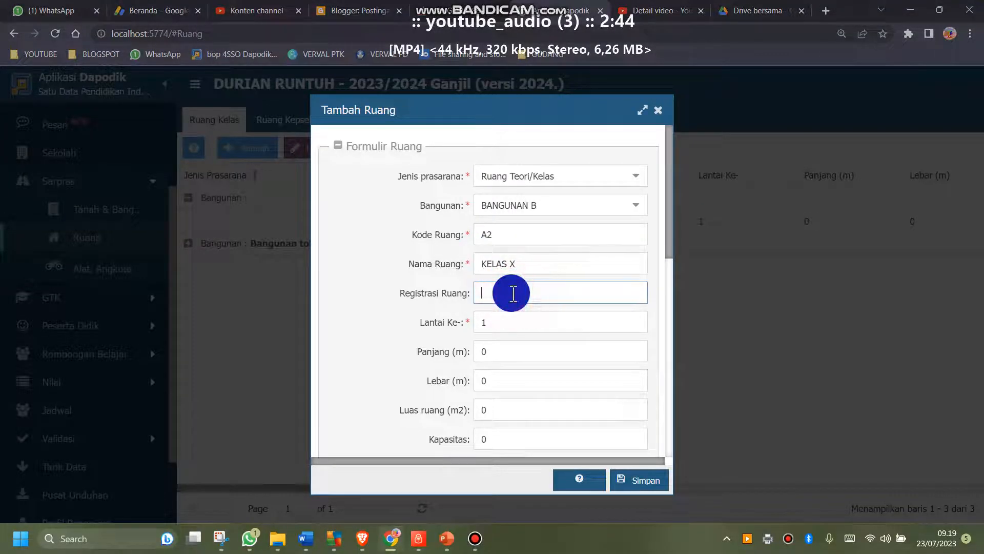
click(578, 479)
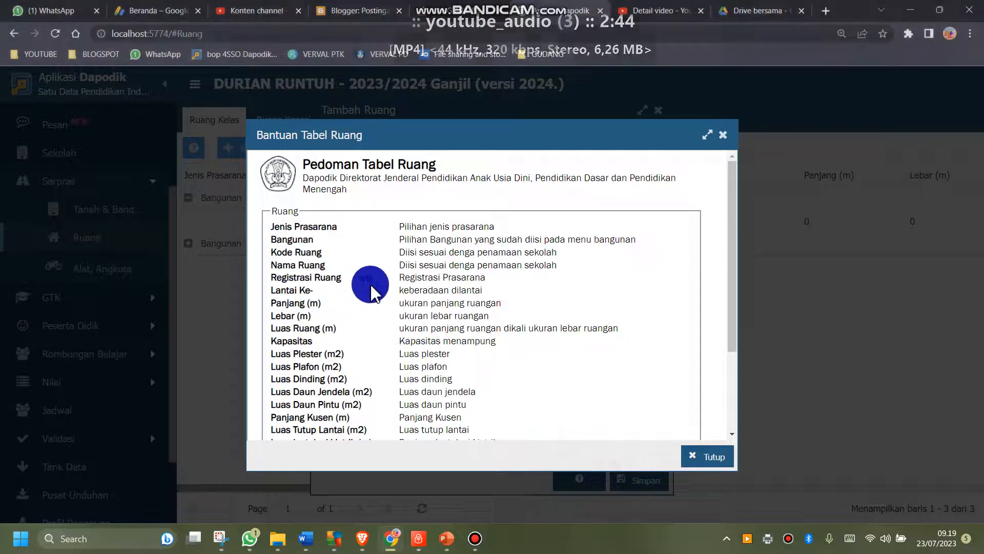
click(722, 143)
click(497, 289)
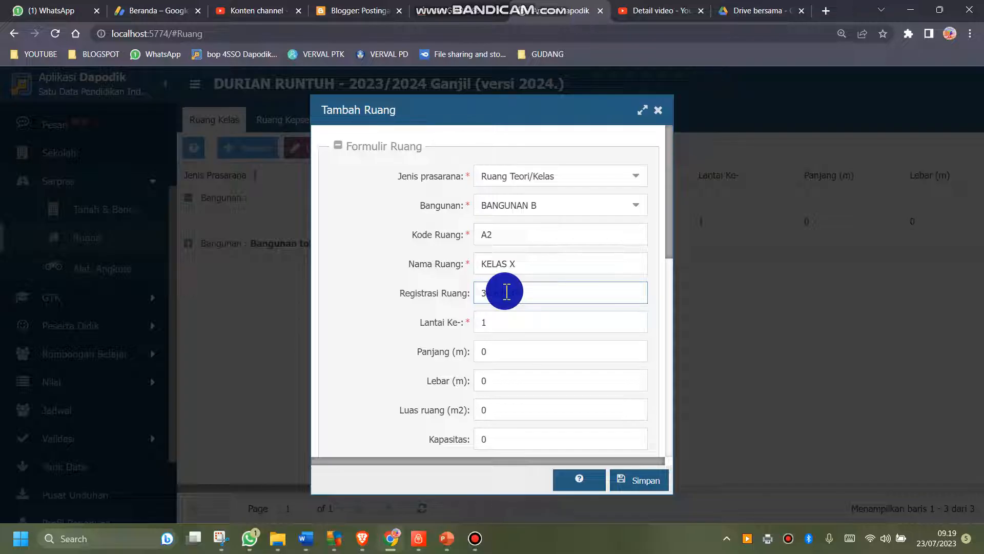
Set the new room's floor to 1, length to 4 m, width to 4 m and area to 16 m2.
click(498, 329)
scroll(497, 329, down, 1)
text(1)
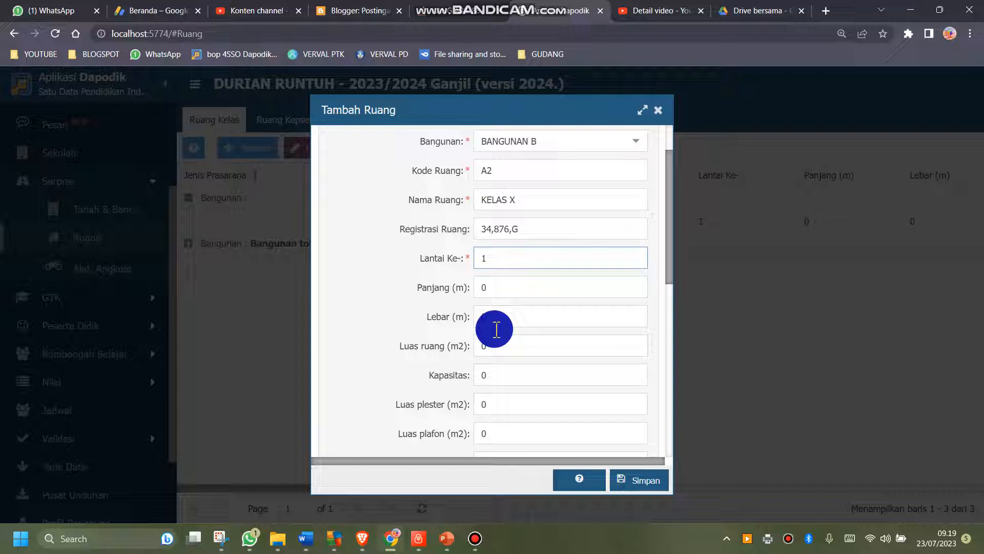
click(500, 286)
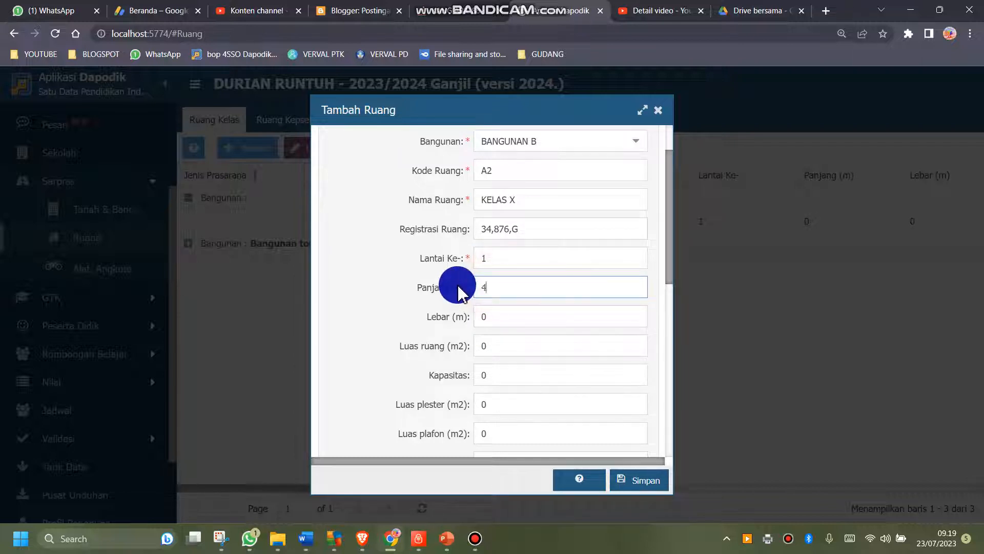
click(521, 309)
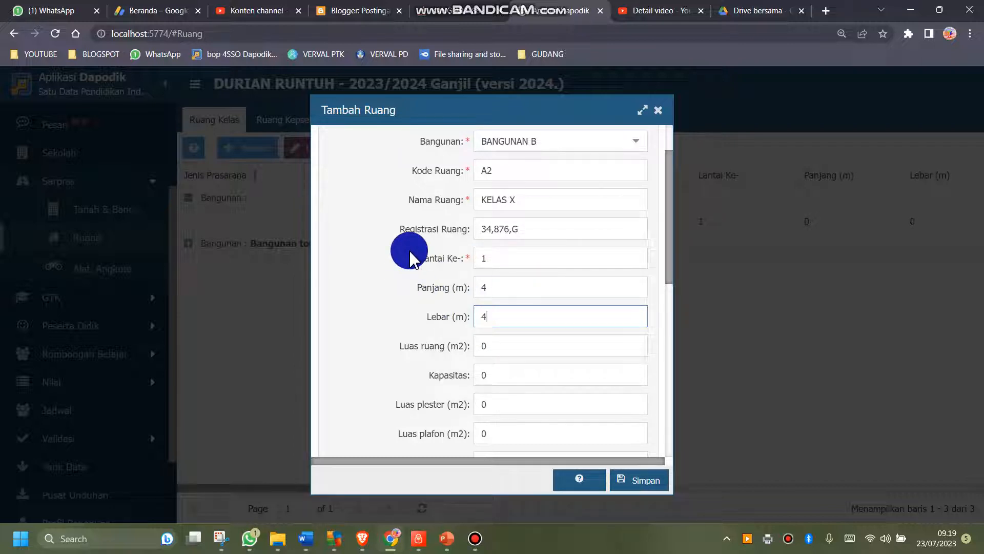
scroll(412, 246, down, 2)
click(500, 216)
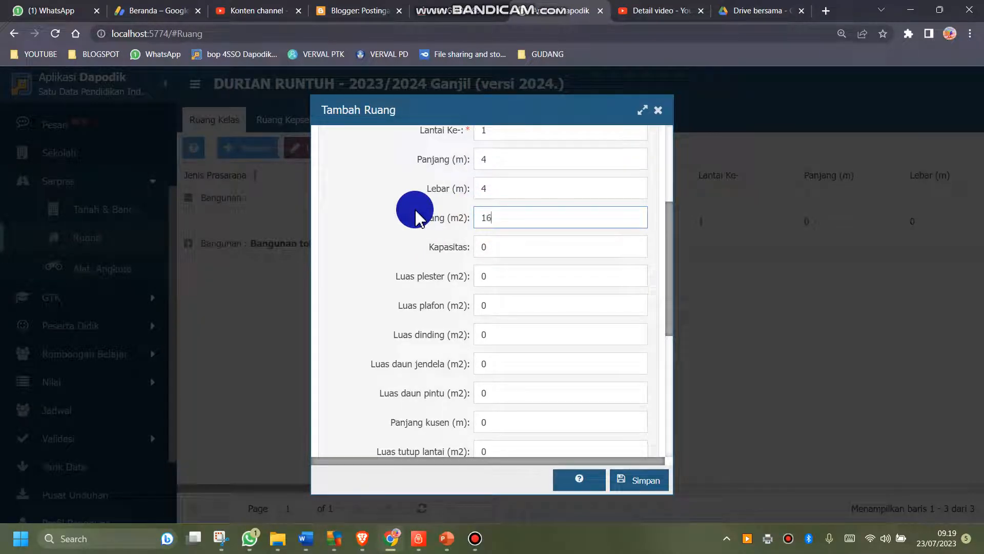
Review the remaining room detail fields, from capacity and plaster area through installations to Luas finish KPJ.
scroll(461, 263, down, 1)
click(505, 211)
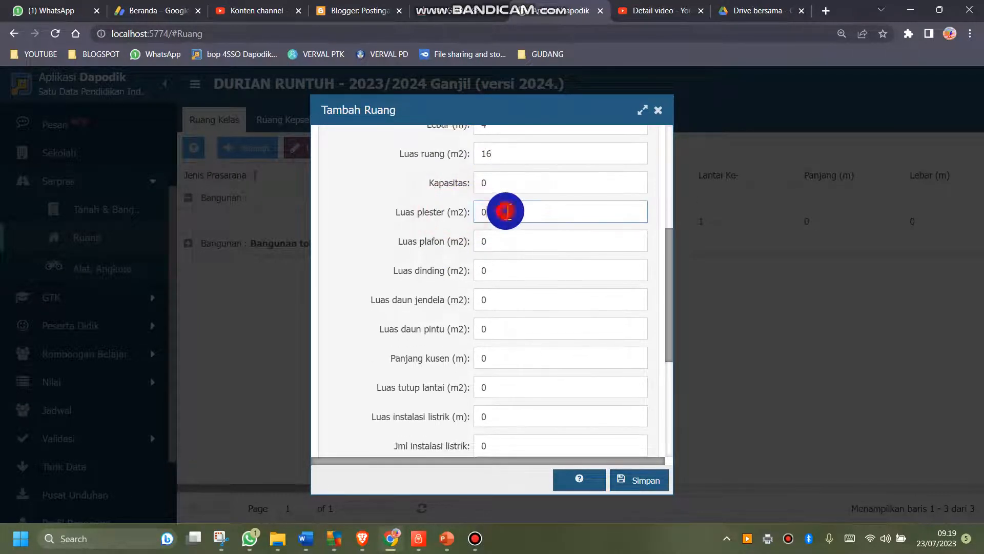
click(491, 271)
scroll(500, 330, down, 2)
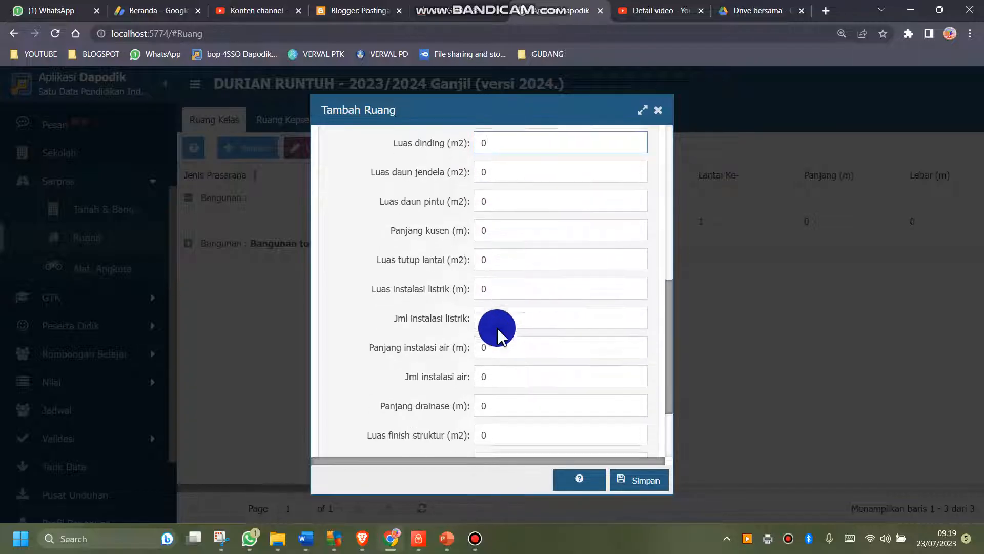
click(451, 287)
scroll(476, 328, down, 2)
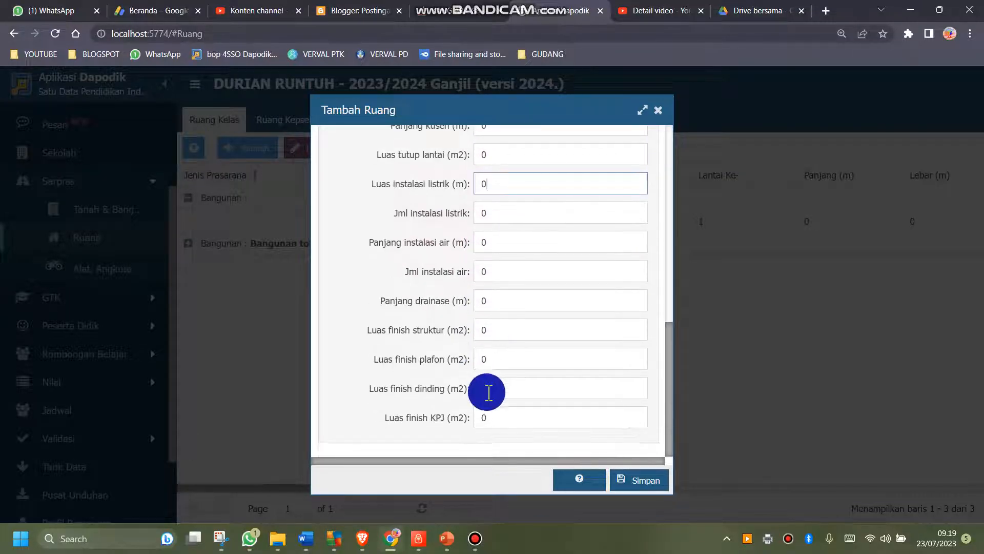
Save the new room, and record KELAS X's 2023/2024 condition as Tidak ada kerusakan with a damage value of 0.
click(641, 481)
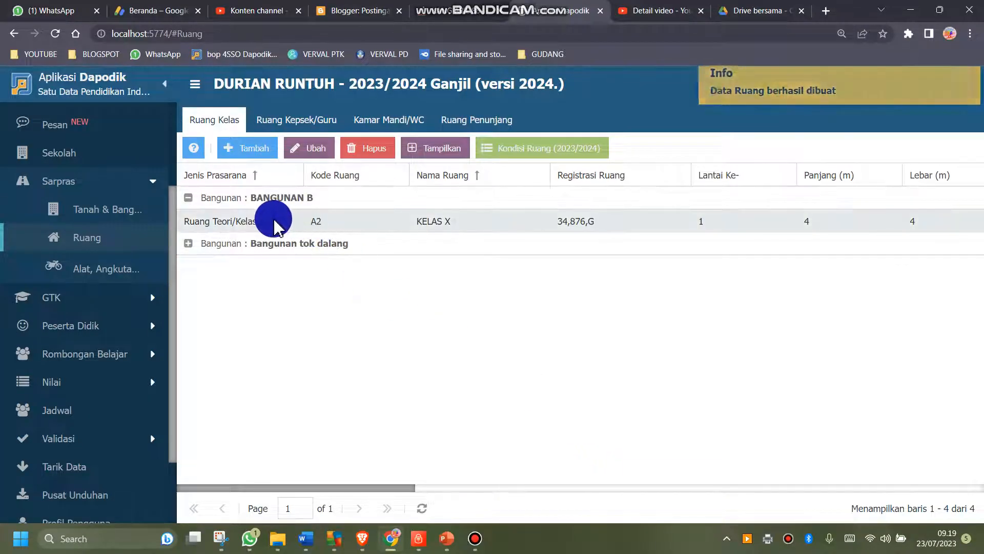
click(272, 219)
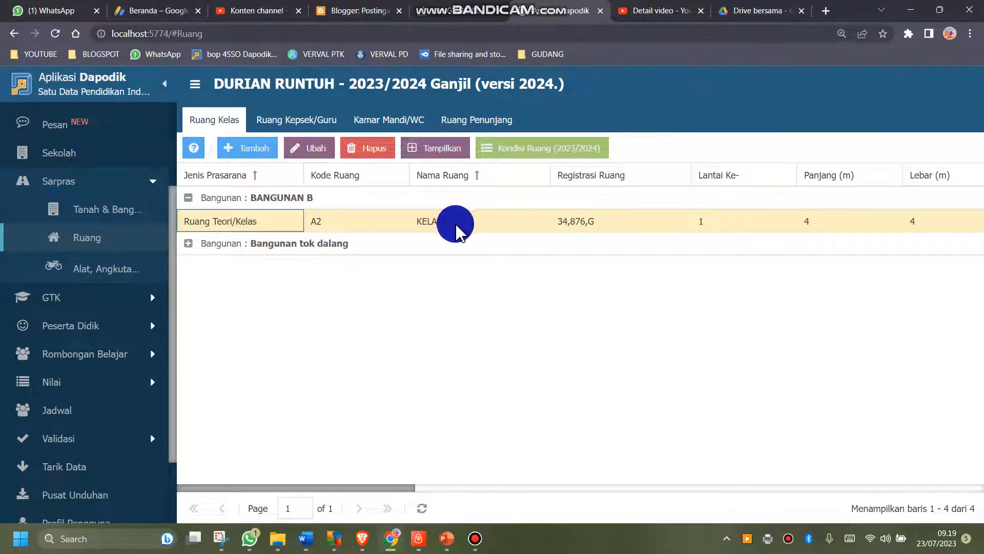
click(351, 221)
click(559, 156)
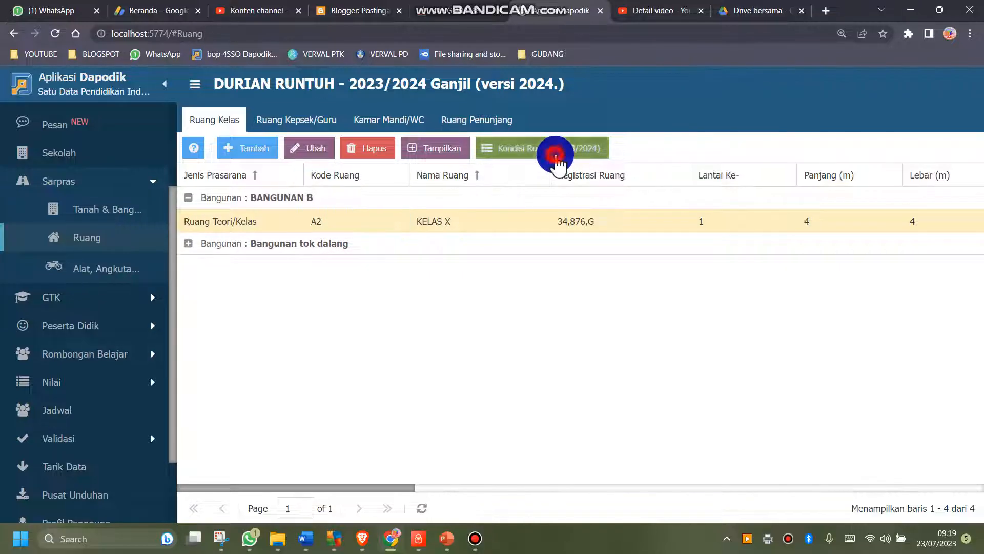
click(638, 305)
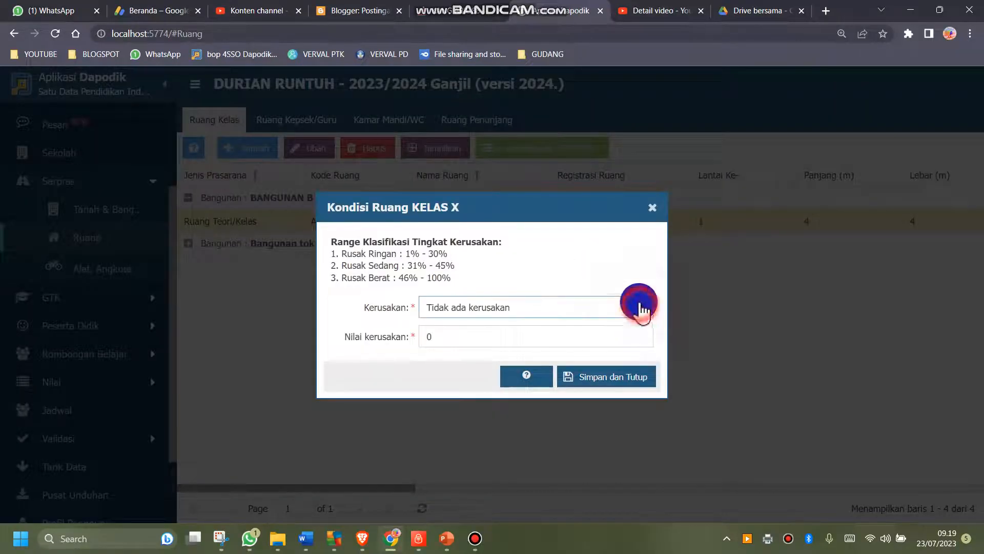
click(507, 331)
click(454, 338)
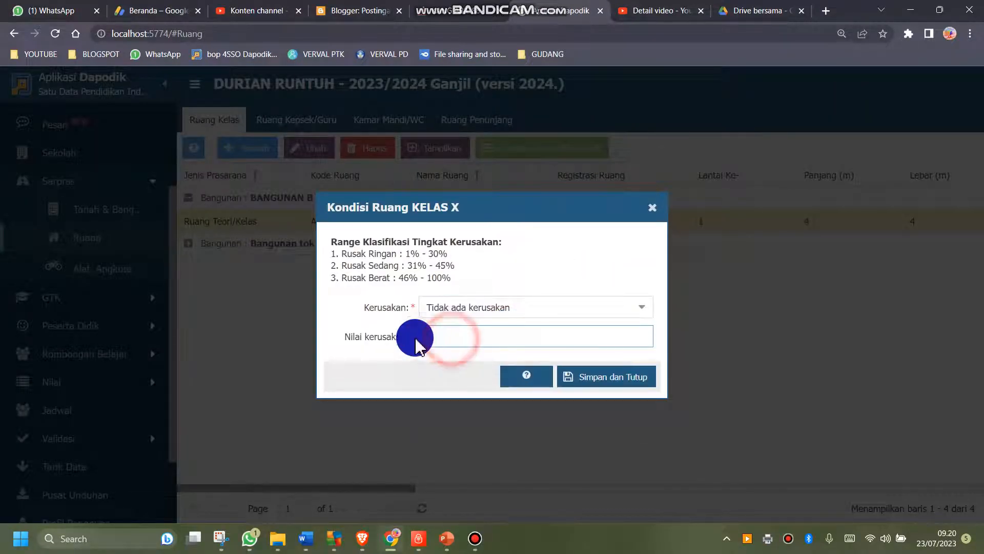
click(632, 383)
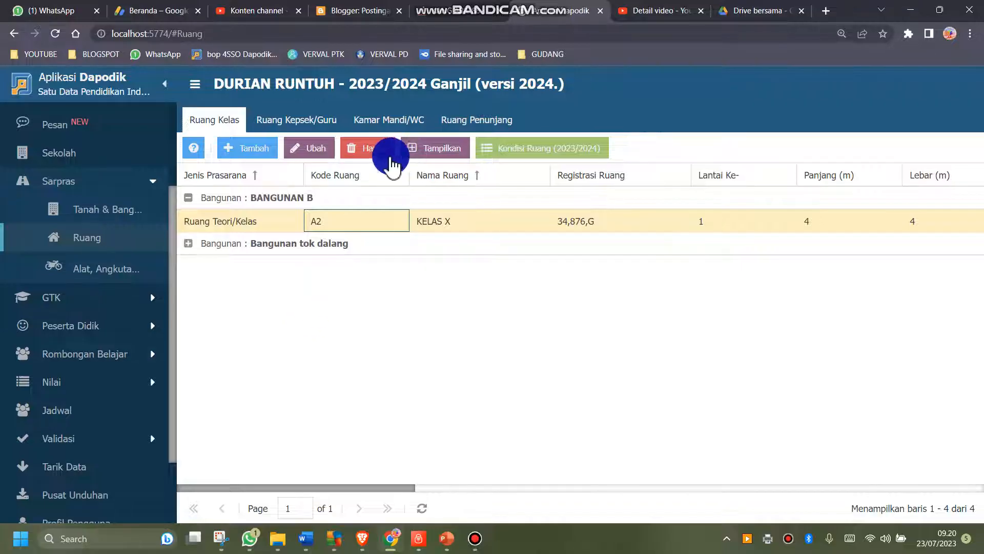
Examine the derived data tied to deleting KELAS X without deleting it, and review the classrooms under Bangunan tok dalang.
click(450, 220)
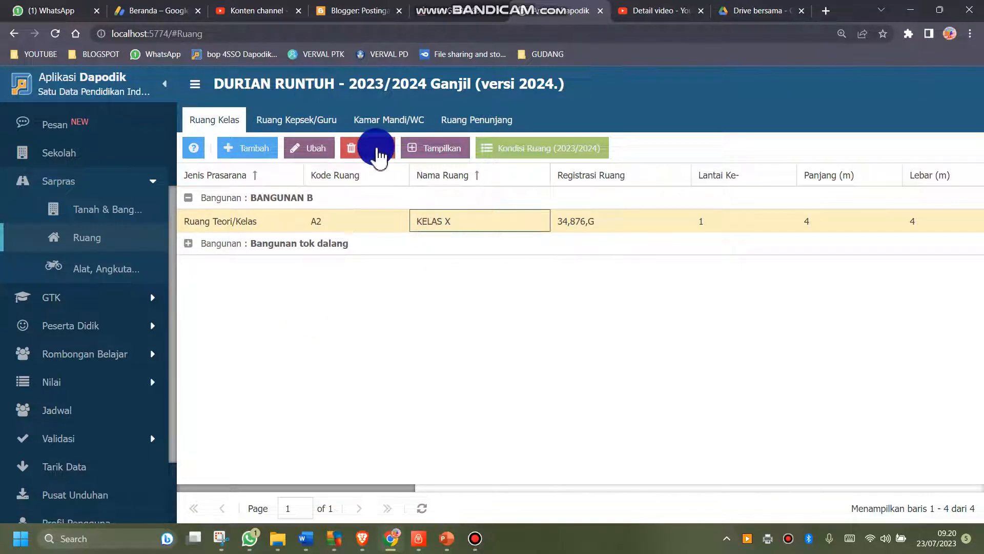
click(346, 224)
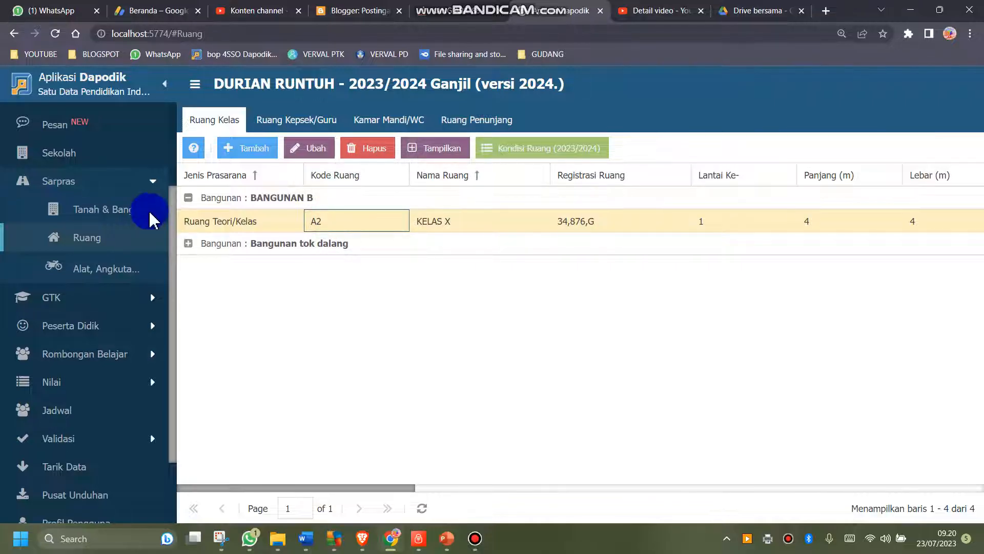
click(456, 230)
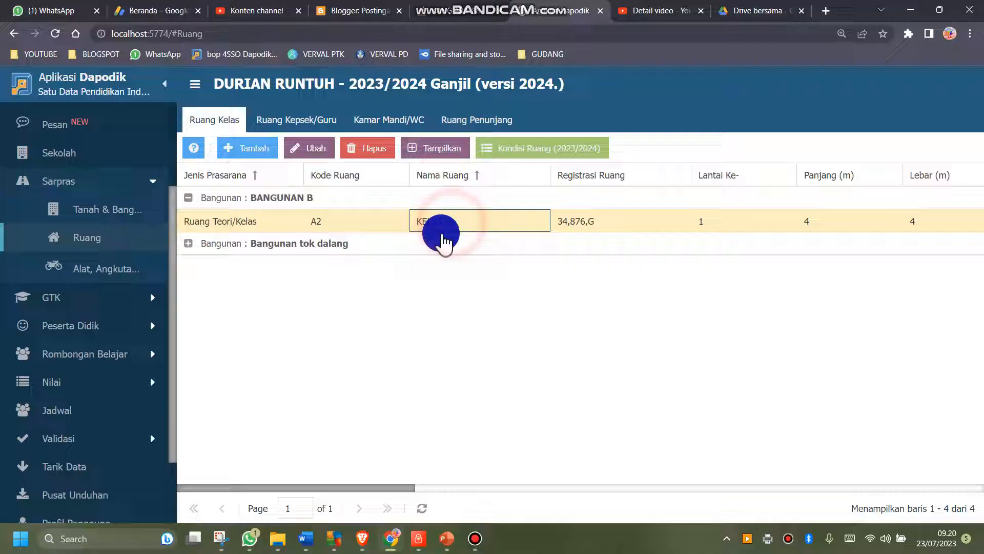
click(369, 149)
click(463, 319)
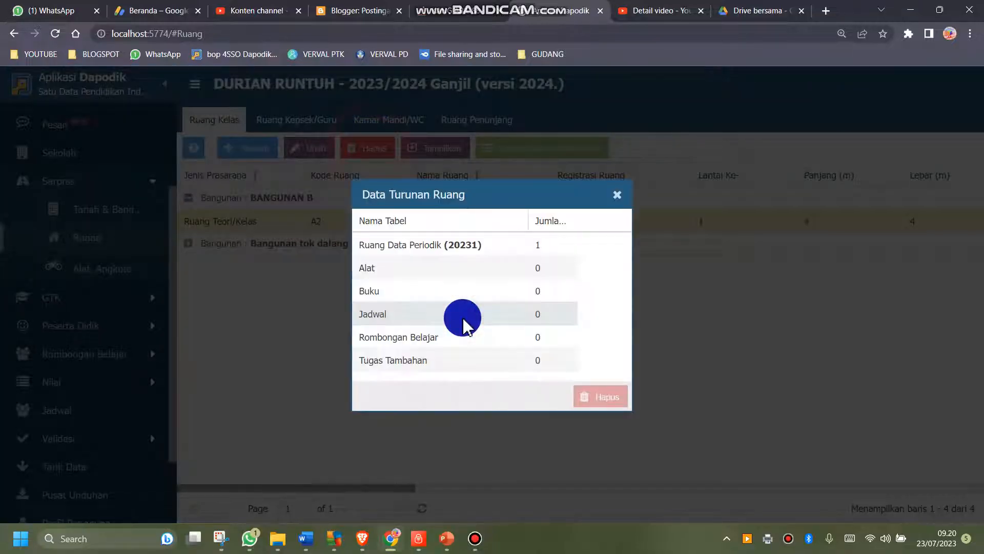
click(461, 246)
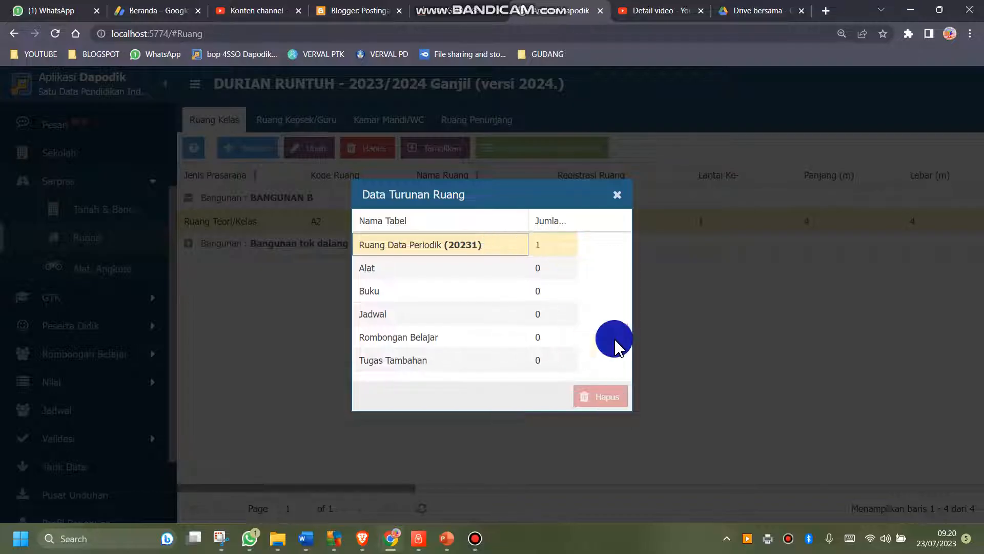
click(620, 198)
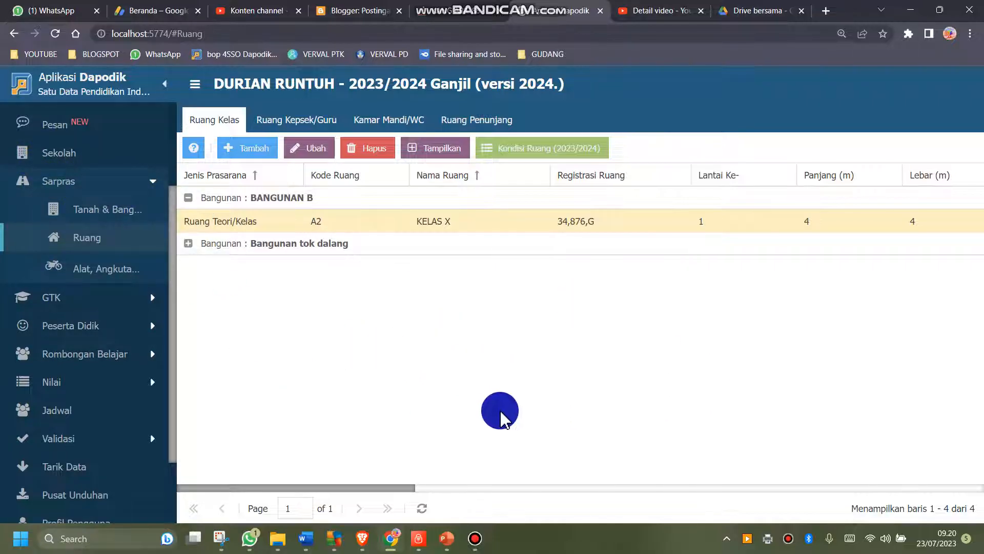
click(285, 245)
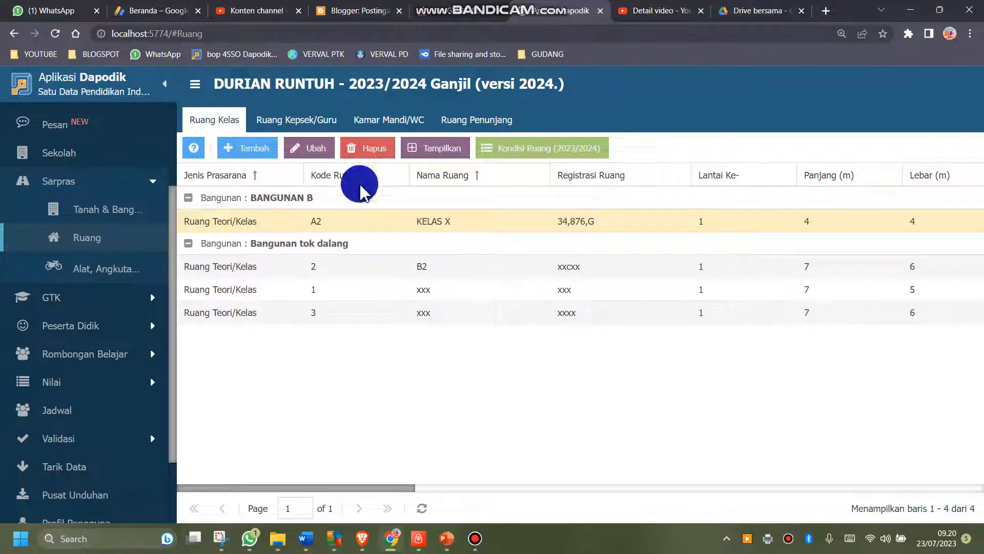
click(326, 245)
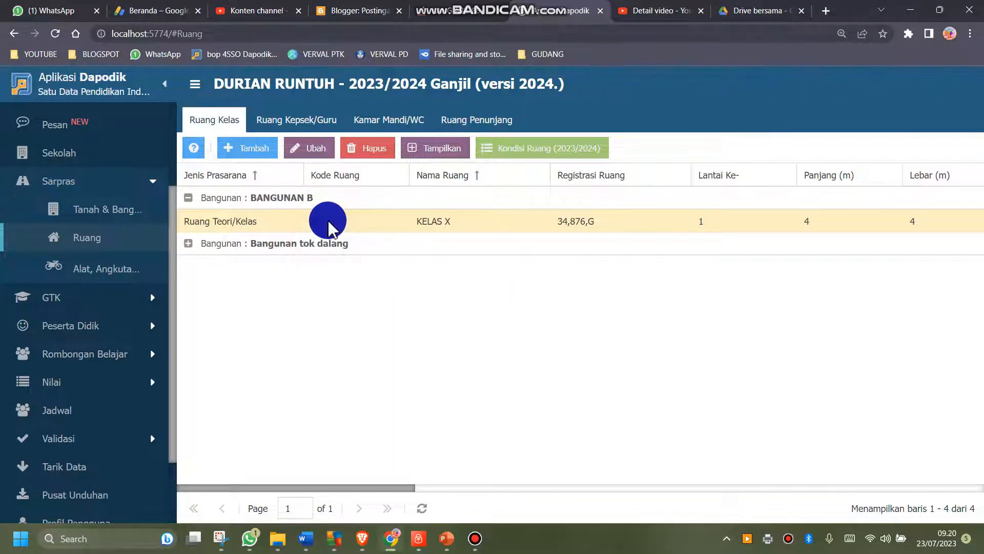
click(328, 221)
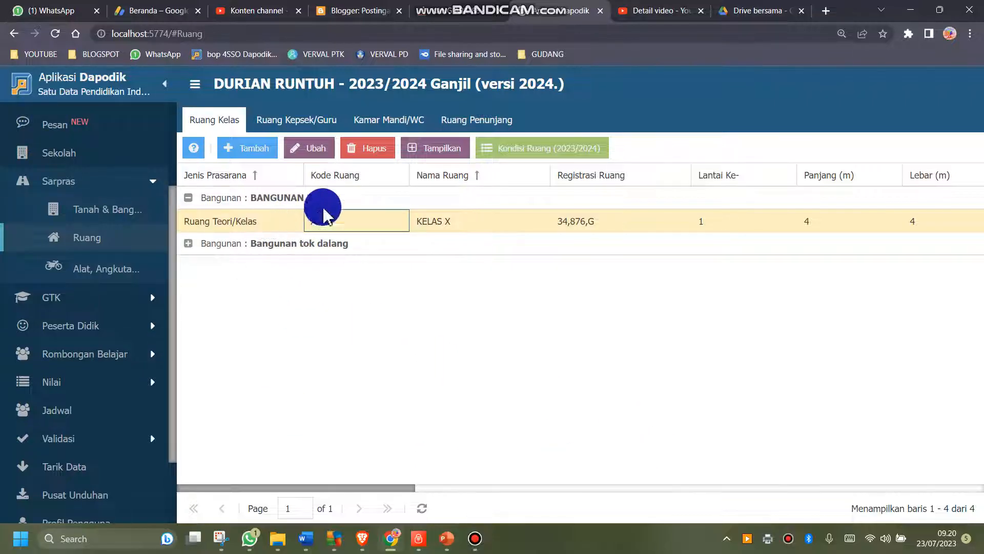
Record the 2023/2024 condition of the principal's room KANTOR as Tidak ada kerusakan with a damage value of 0.
click(288, 117)
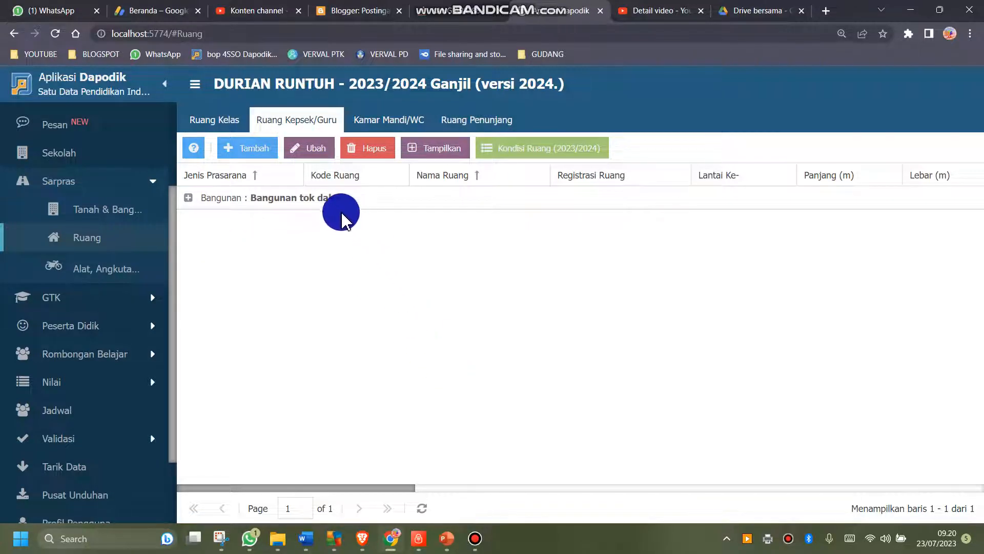
click(325, 204)
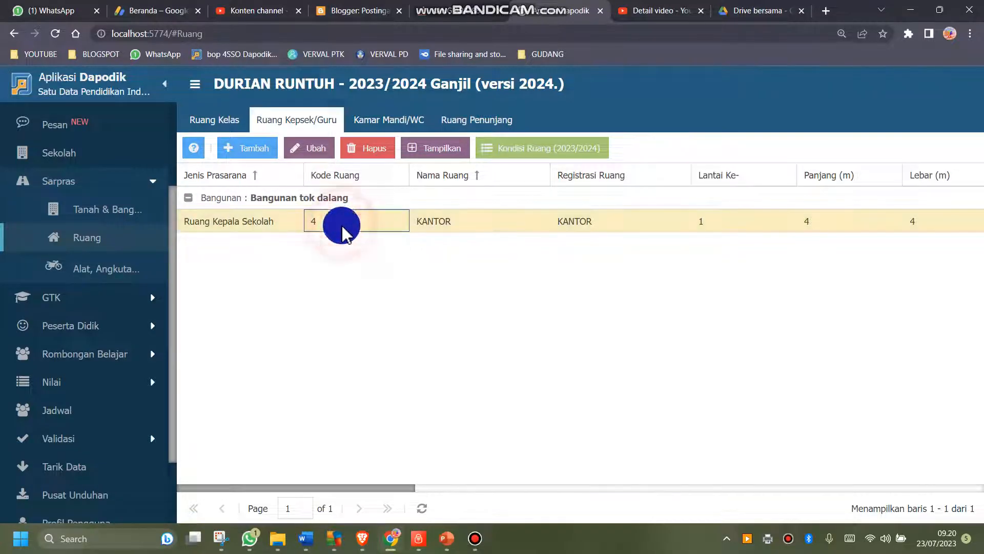
click(558, 153)
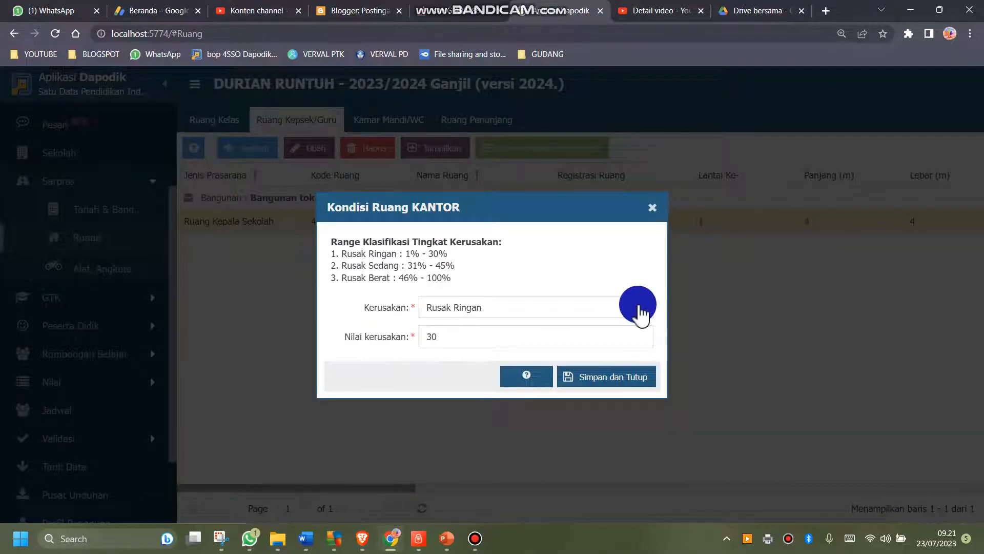
click(638, 307)
click(531, 333)
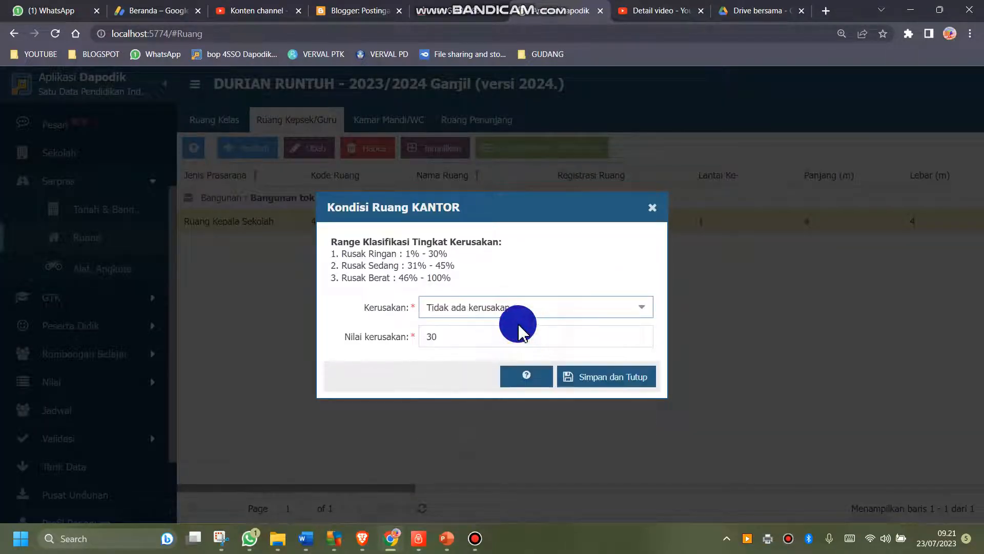
click(450, 334)
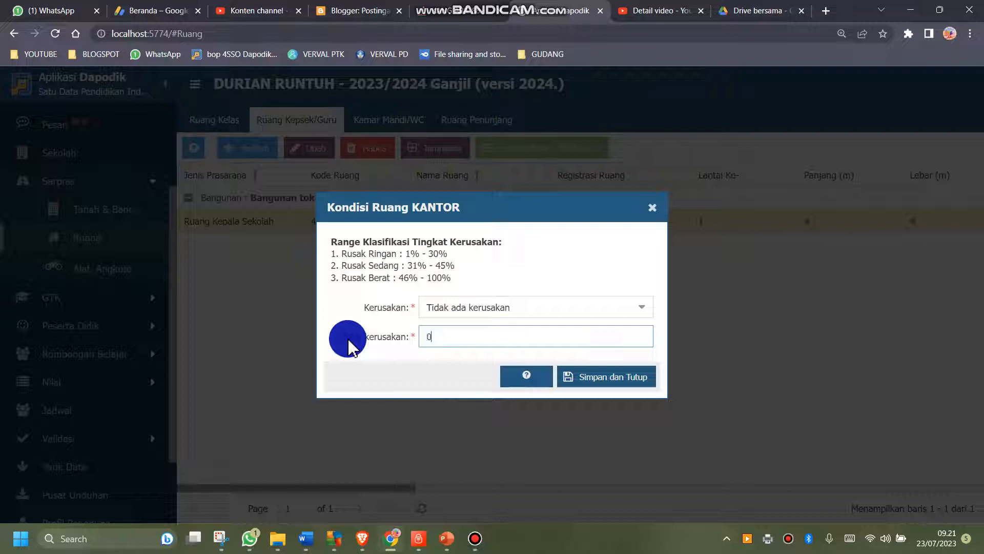
click(617, 378)
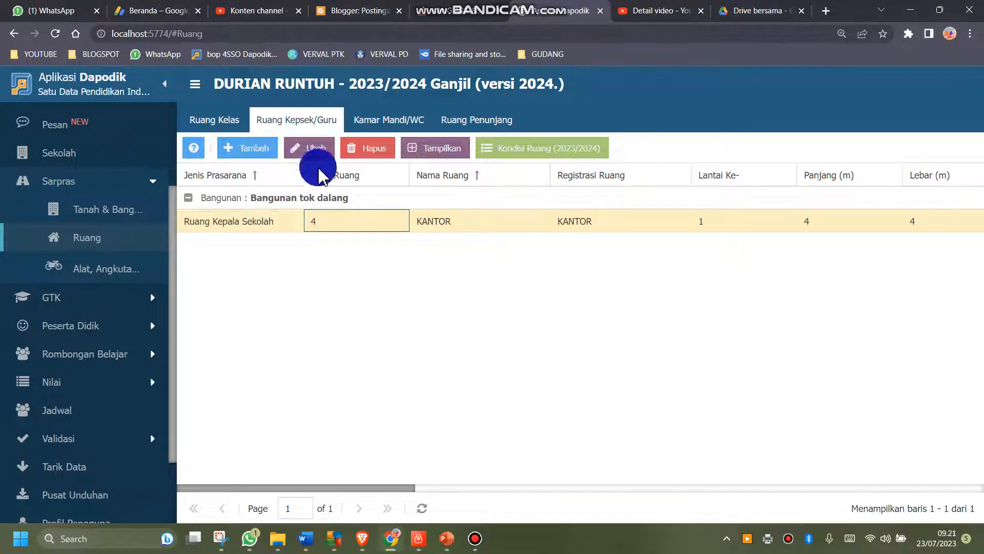
Among the bathrooms, set TOILET 1's 2023/2024 condition to Tidak ada kerusakan, replace its damage value to match, and save.
click(378, 124)
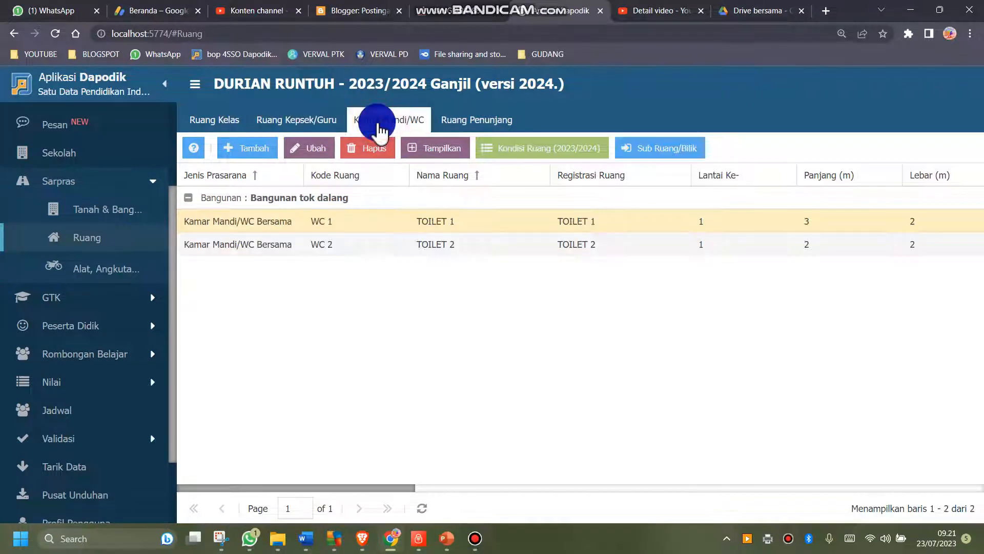
click(369, 223)
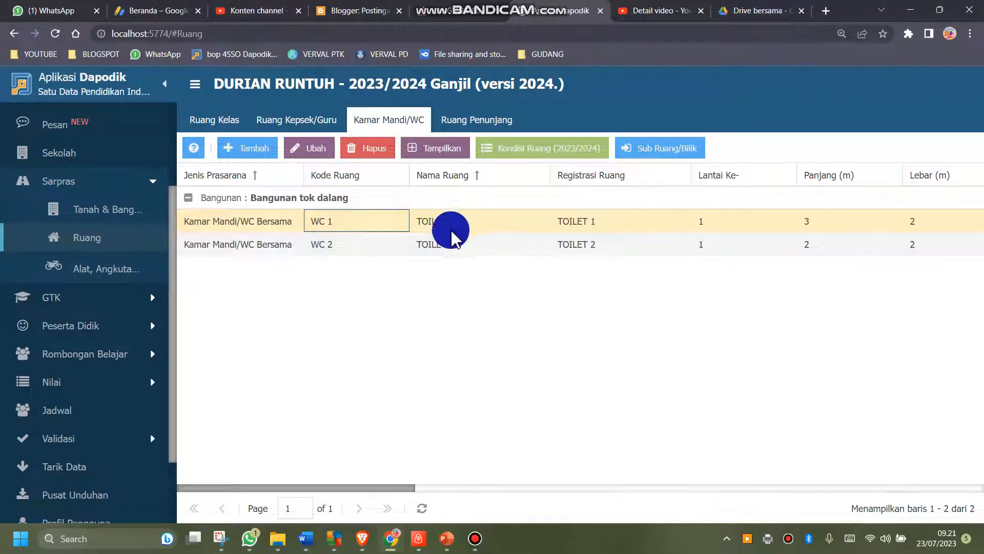
click(391, 245)
click(382, 227)
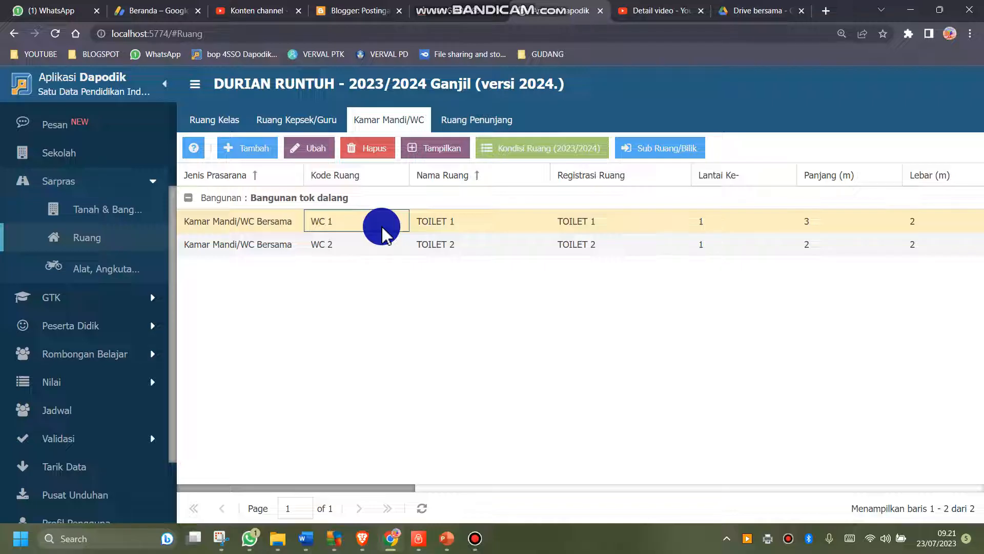
click(571, 154)
click(643, 308)
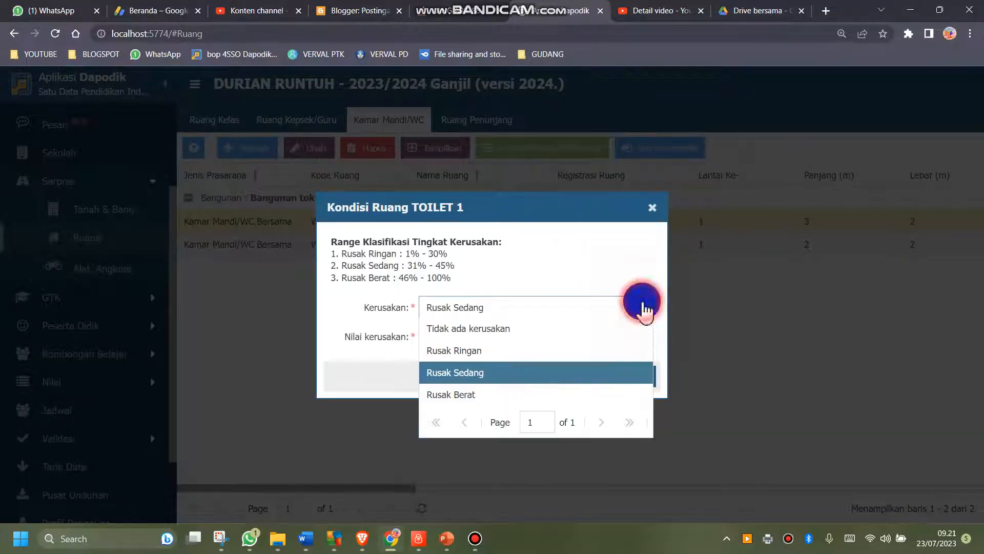
click(494, 328)
click(478, 335)
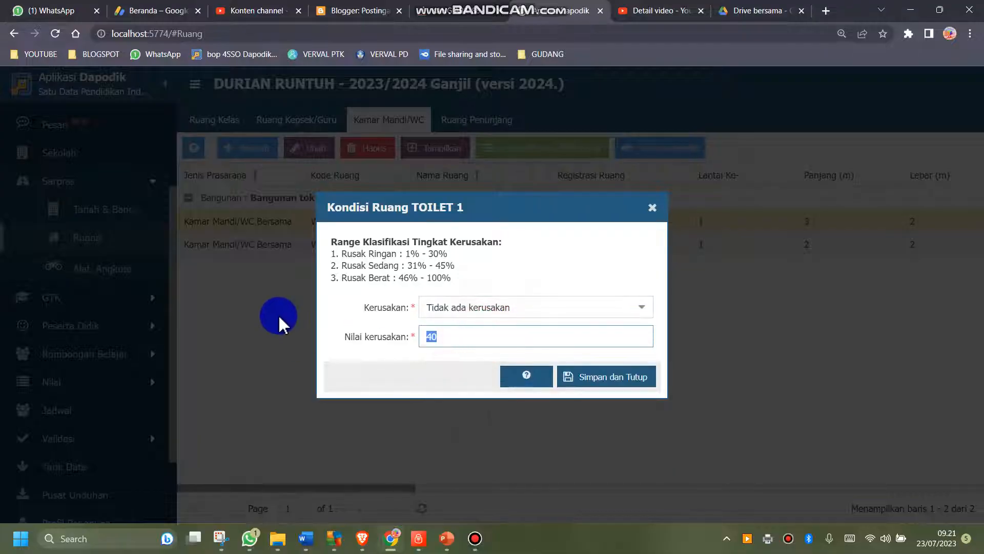
click(612, 380)
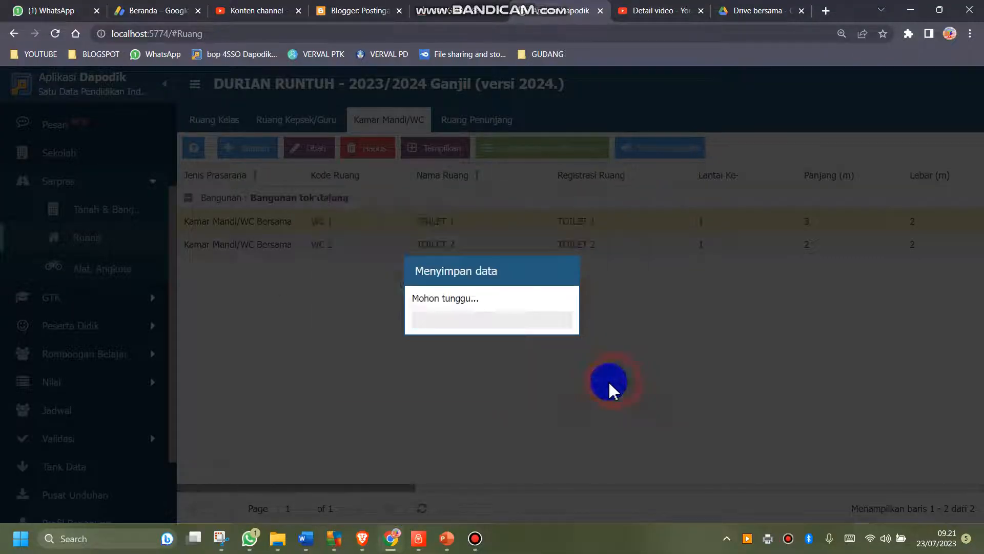
Set TOILET 2's 2023/2024 condition to Tidak ada kerusakan, replace its damage value to match, and save.
click(417, 245)
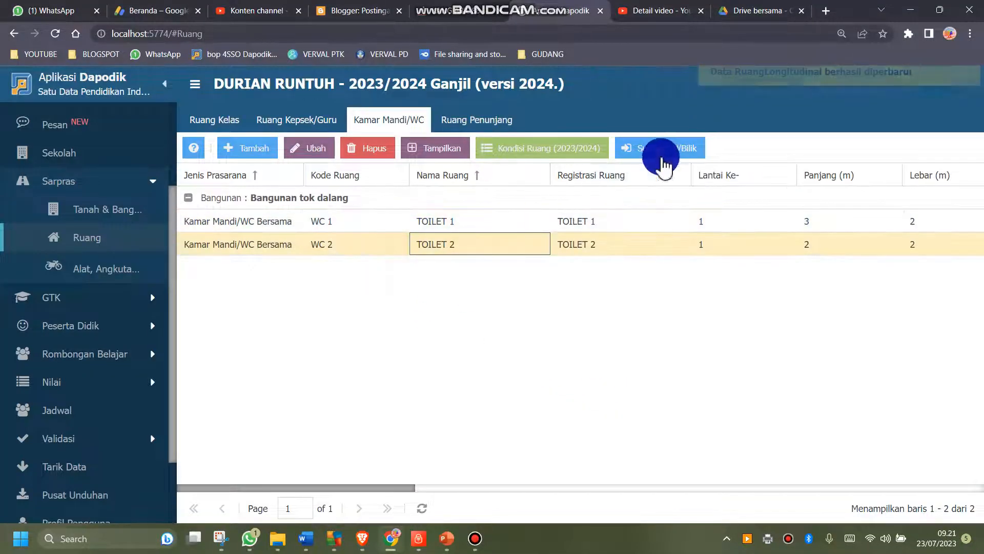
click(544, 156)
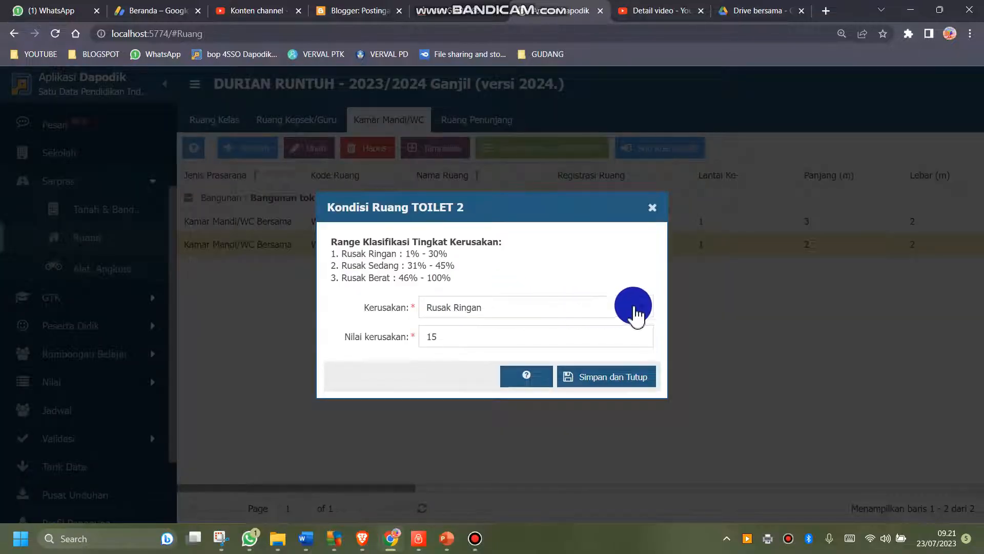
click(513, 310)
click(479, 330)
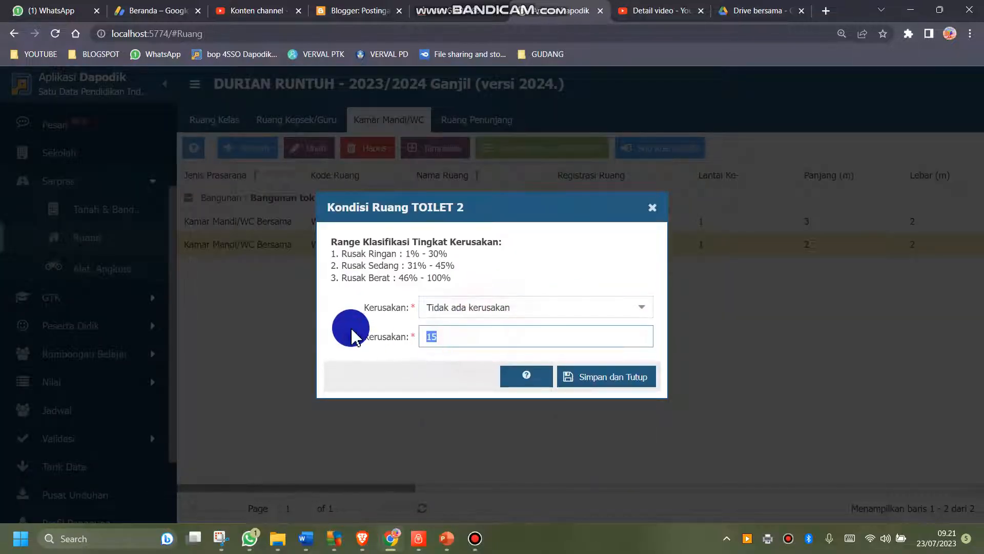
click(576, 377)
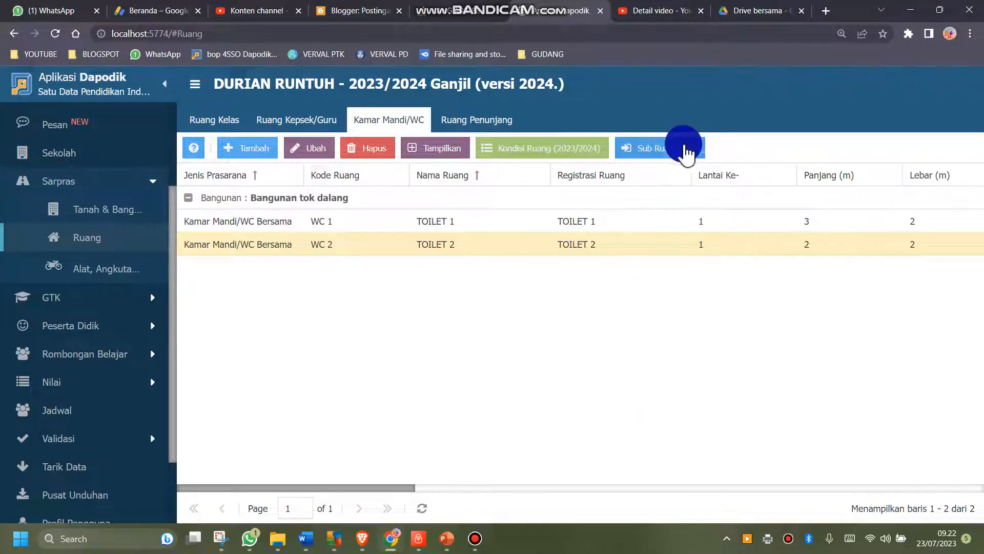
click(628, 229)
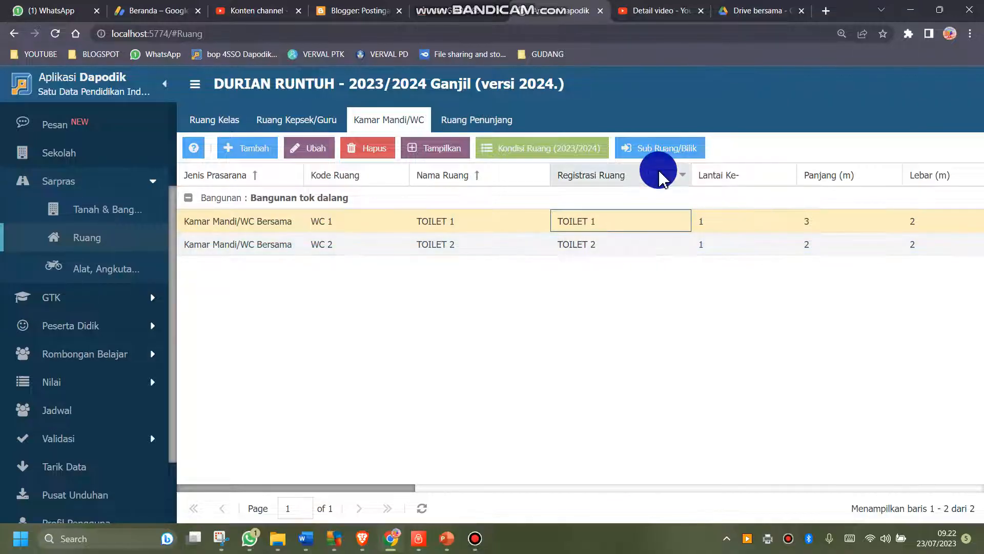
click(612, 249)
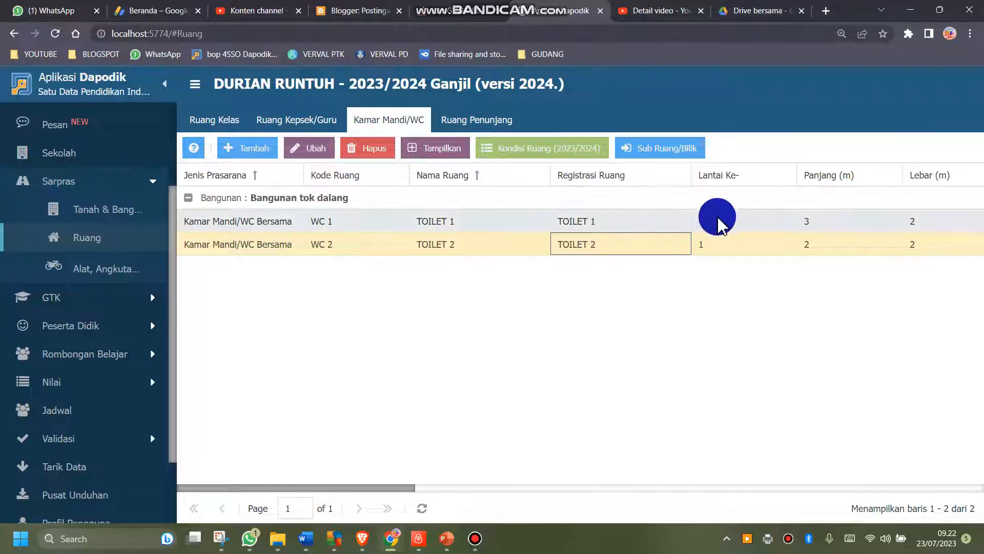
click(590, 228)
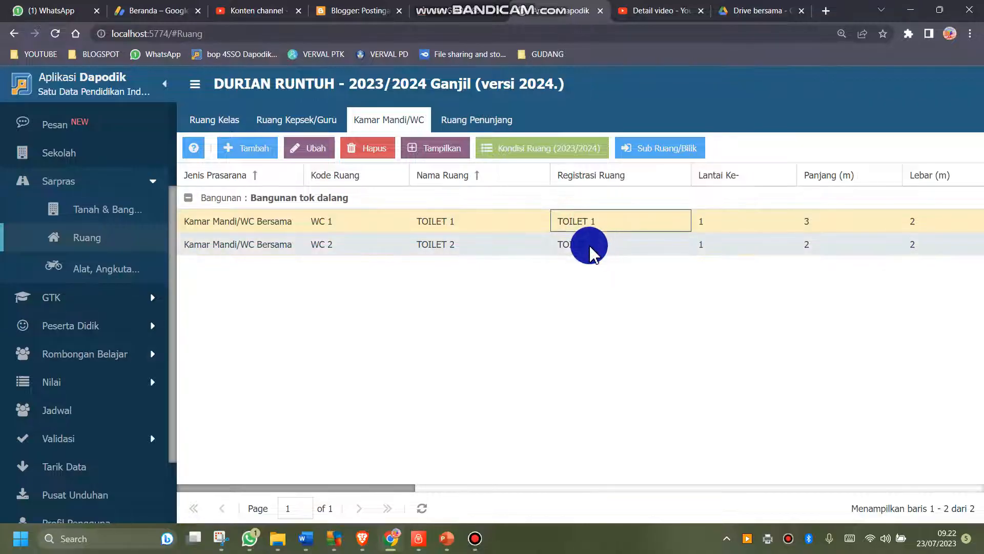
click(590, 246)
click(586, 226)
click(582, 243)
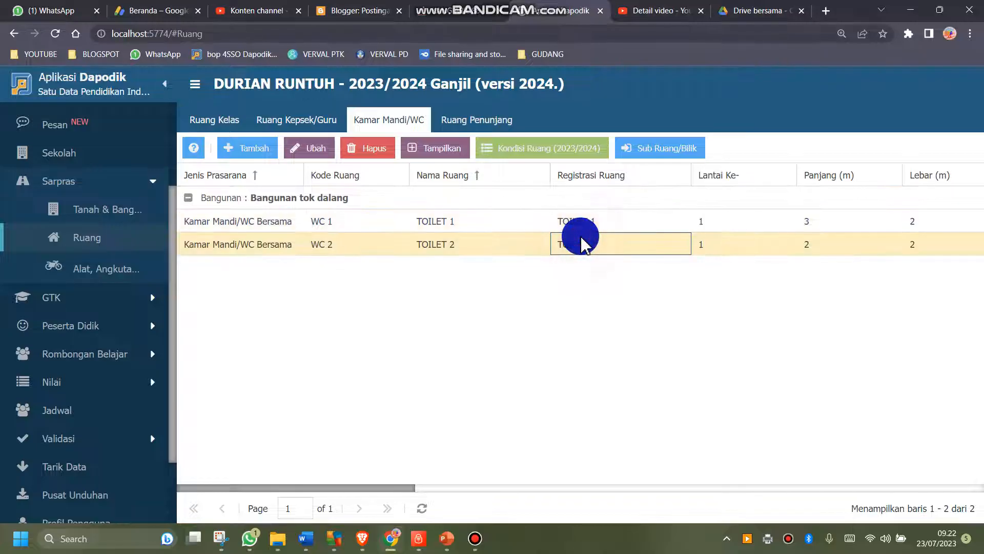
Among the supporting rooms, set GUDANG's 2023/2024 condition to Tidak ada kerusakan with a zero damage value, and save.
click(484, 120)
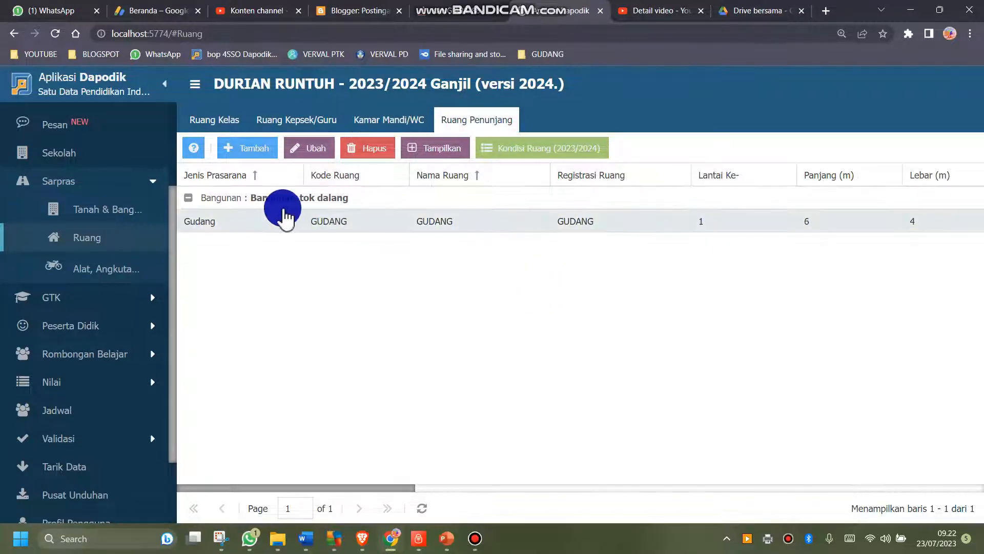
click(273, 221)
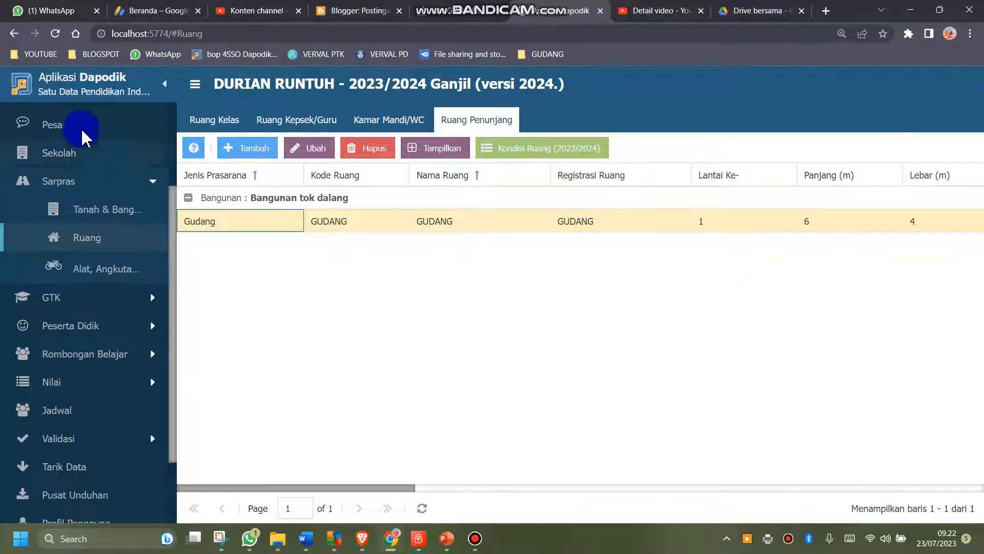
click(244, 154)
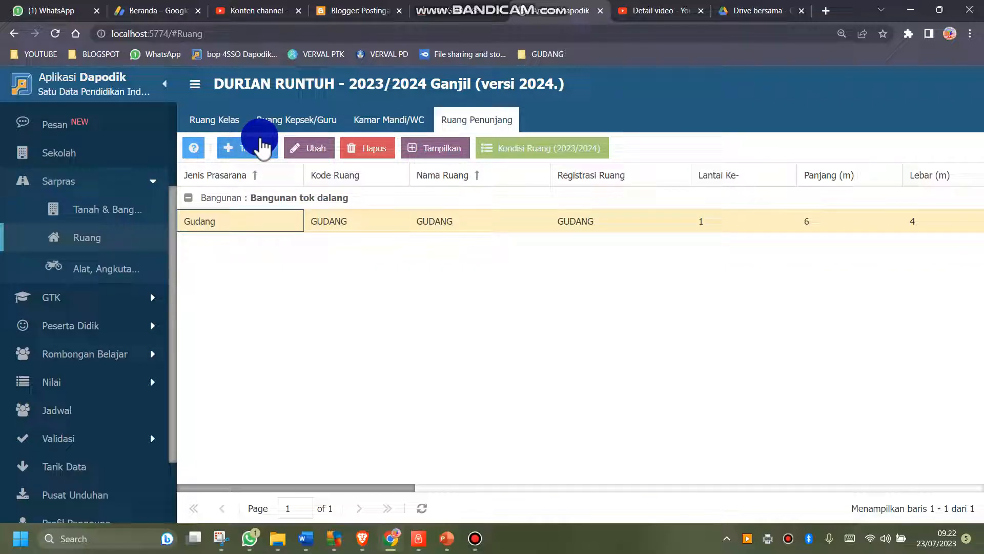
click(338, 223)
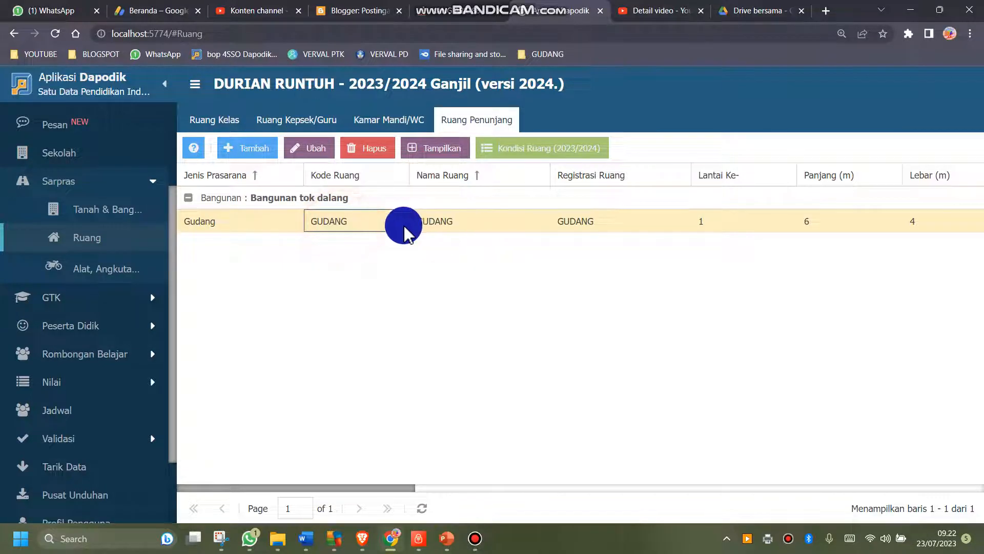
click(542, 154)
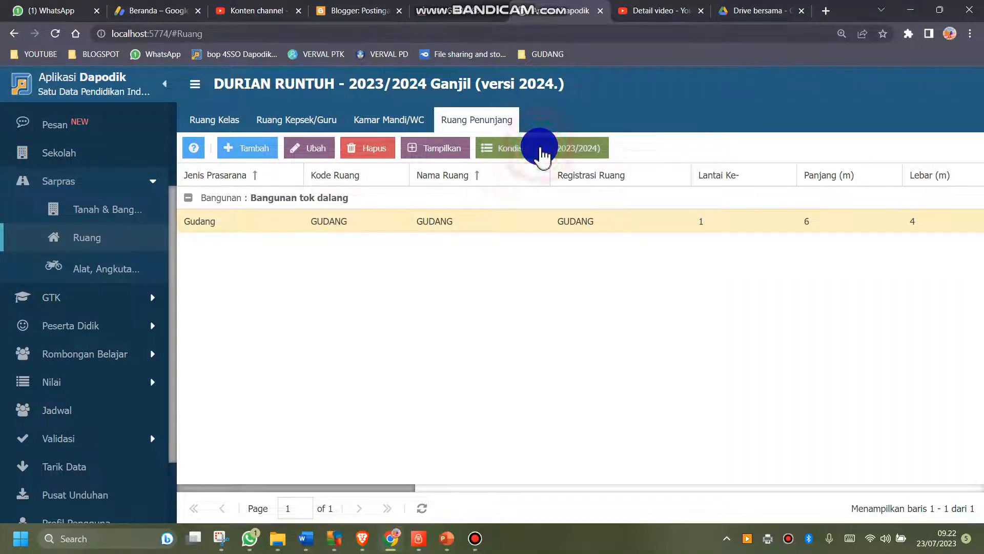
click(640, 317)
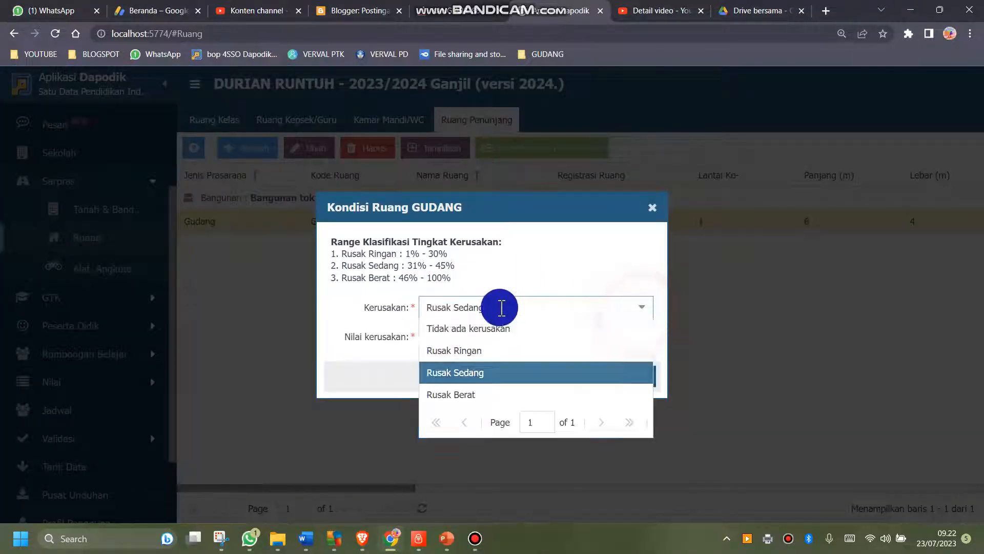
click(461, 340)
click(461, 334)
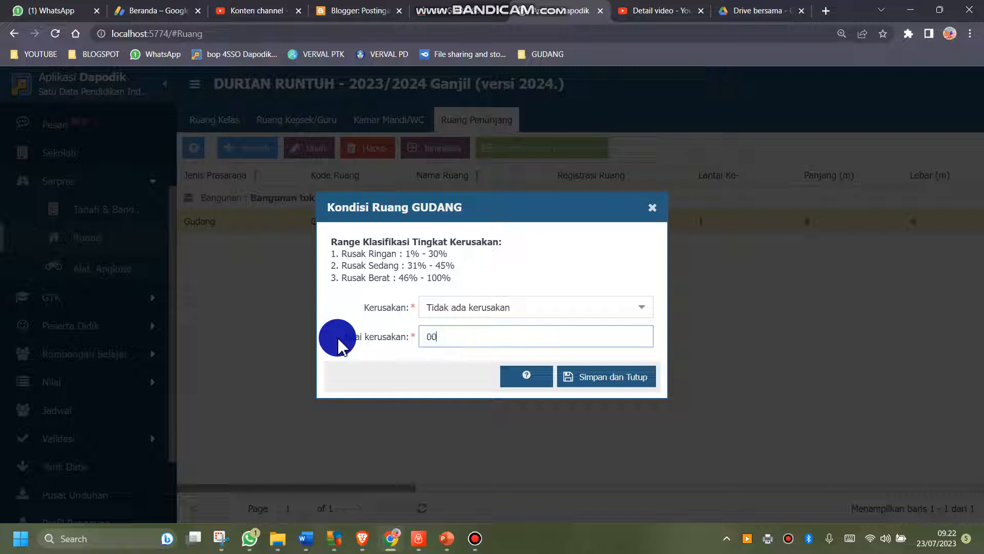
click(610, 378)
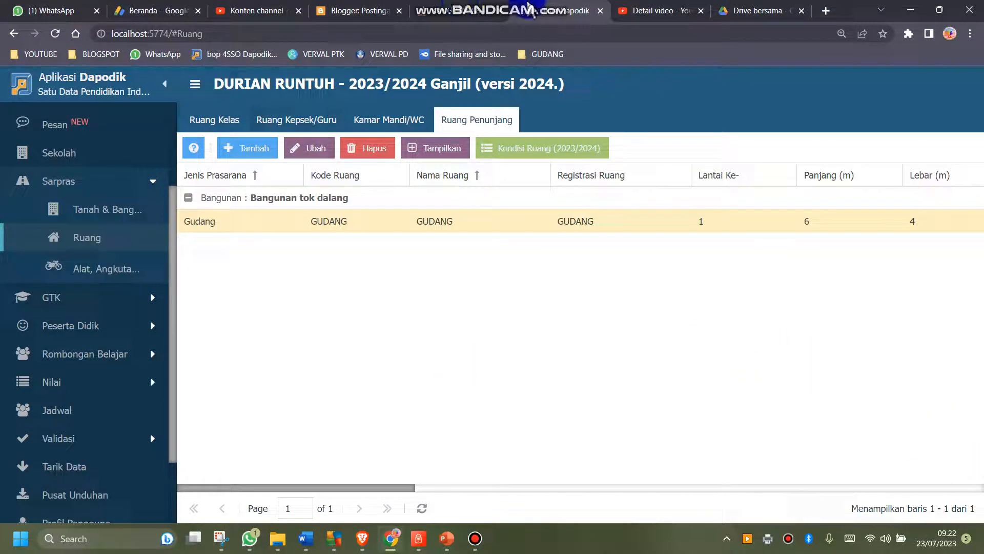
mouse_move(529, 7)
click(253, 151)
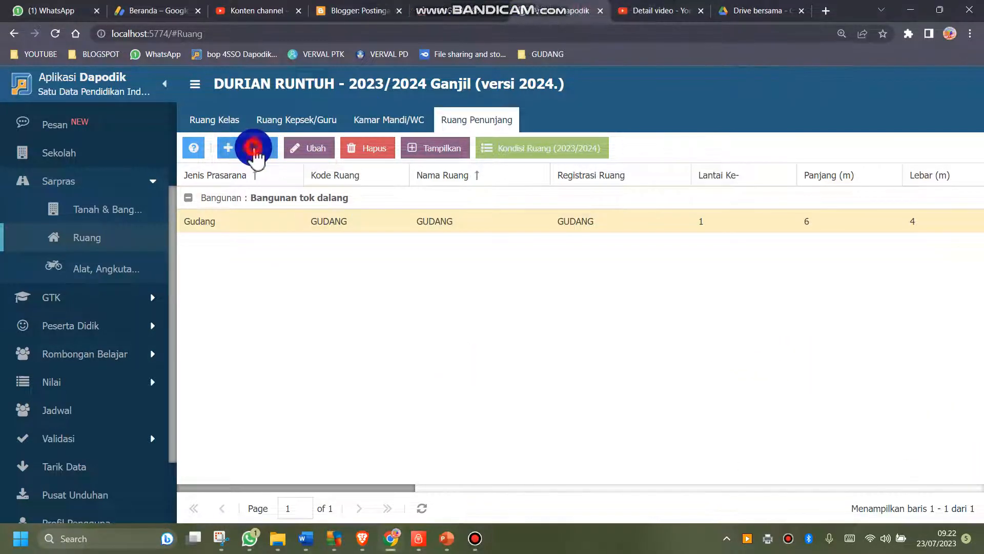
scroll(543, 267, down, 5)
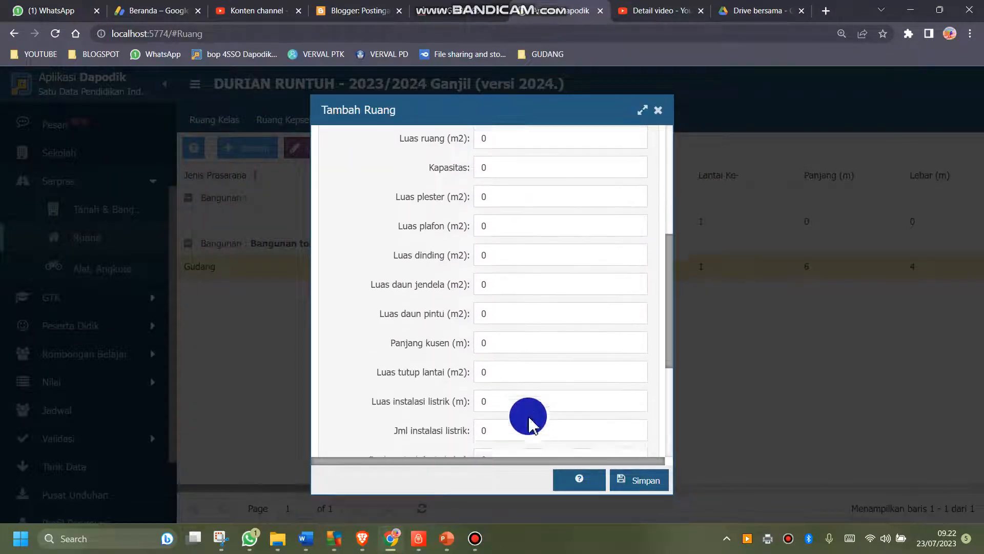
scroll(531, 400, up, 5)
click(625, 172)
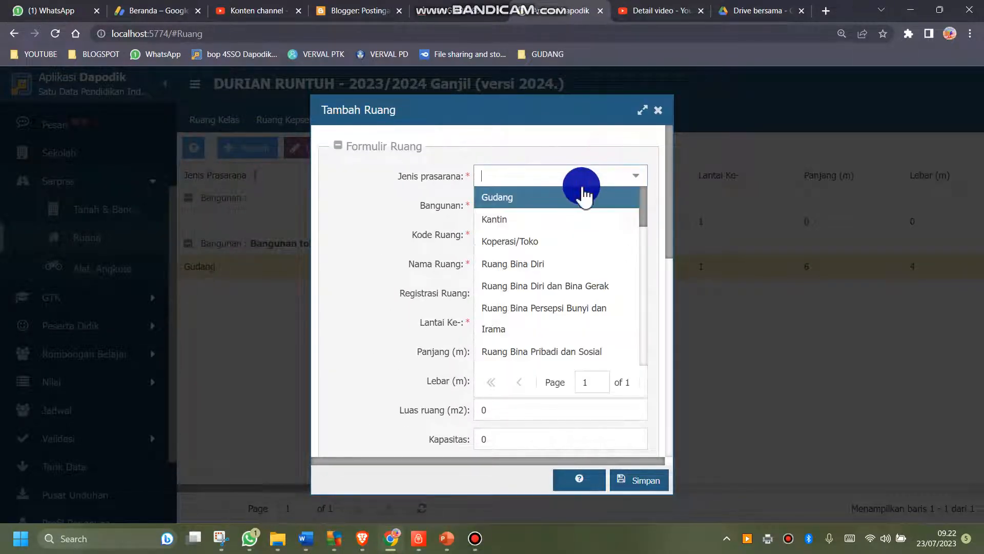
scroll(538, 287, down, 1)
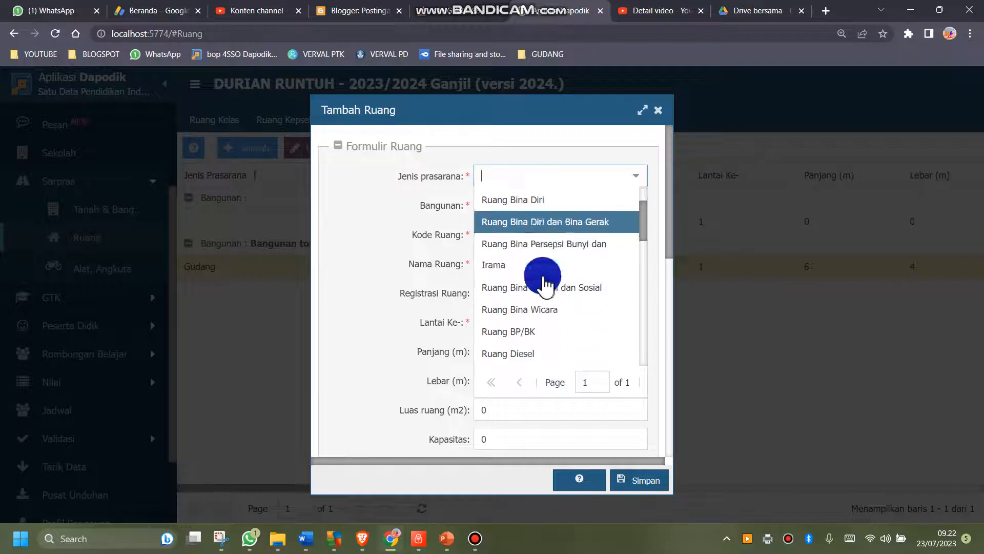
scroll(562, 330, up, 1)
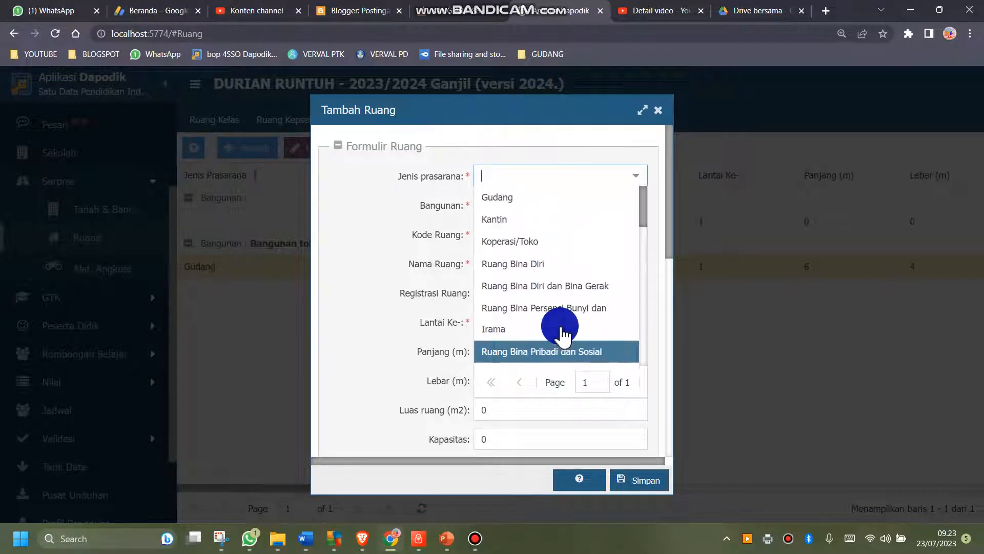
click(513, 226)
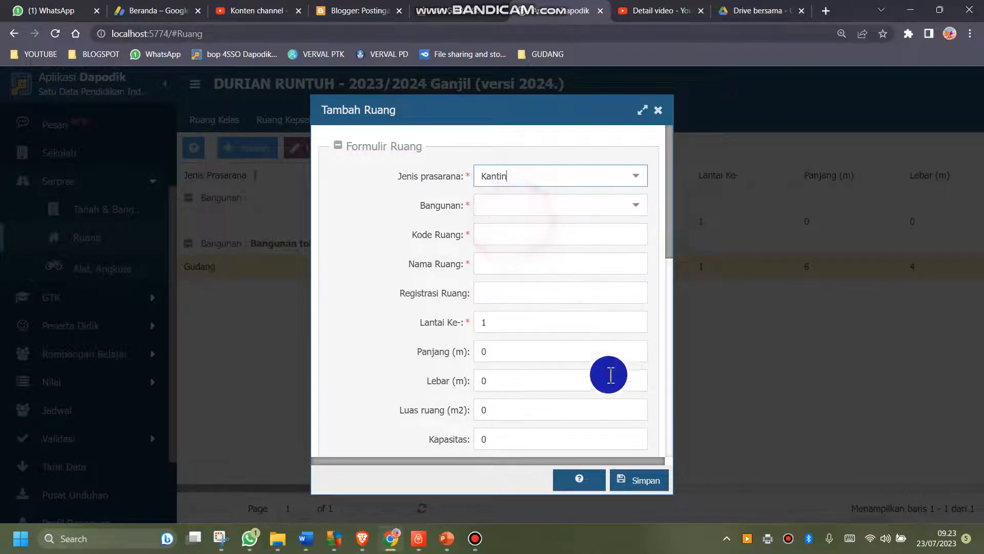
scroll(528, 333, down, 2)
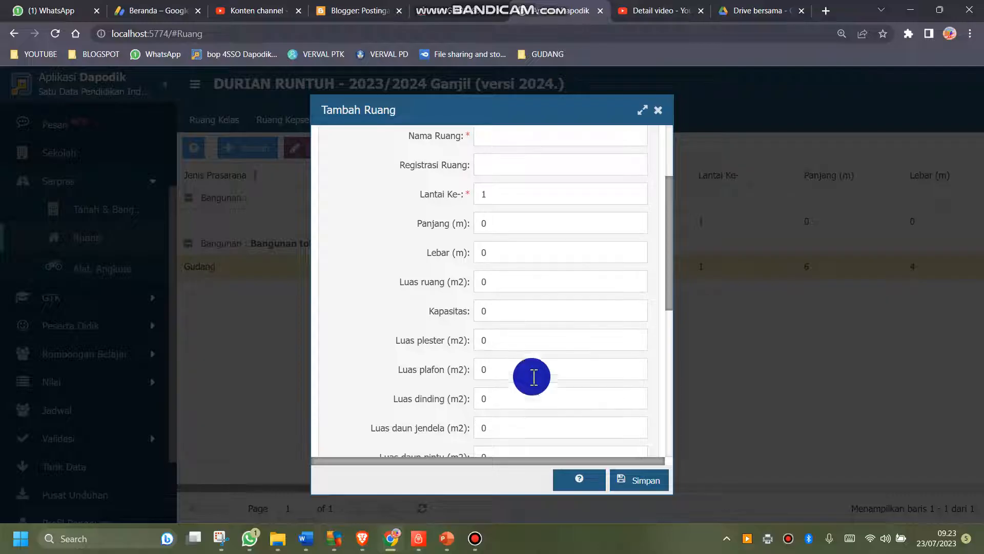
click(660, 109)
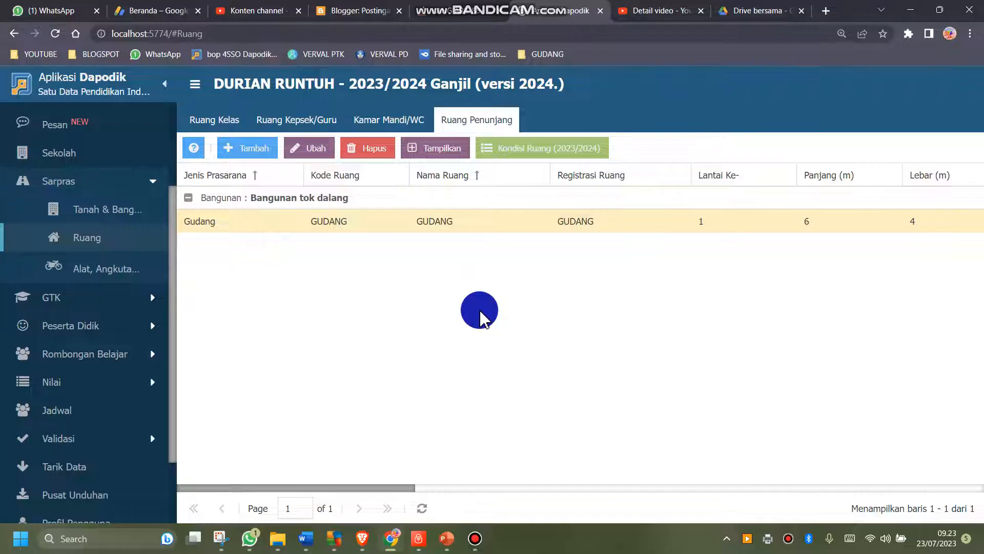
Review the toilets listed among the bathrooms under Bangunan tok dalang.
click(385, 121)
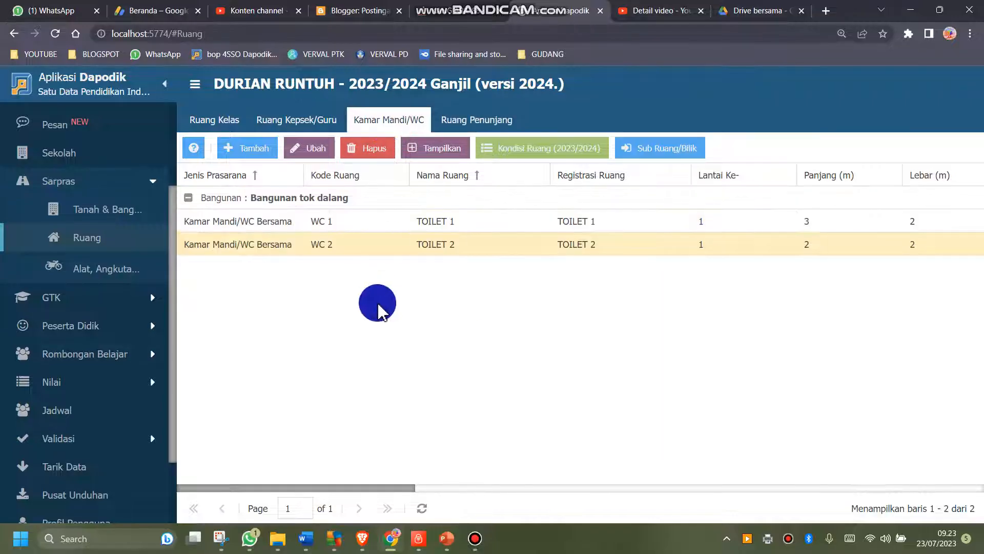